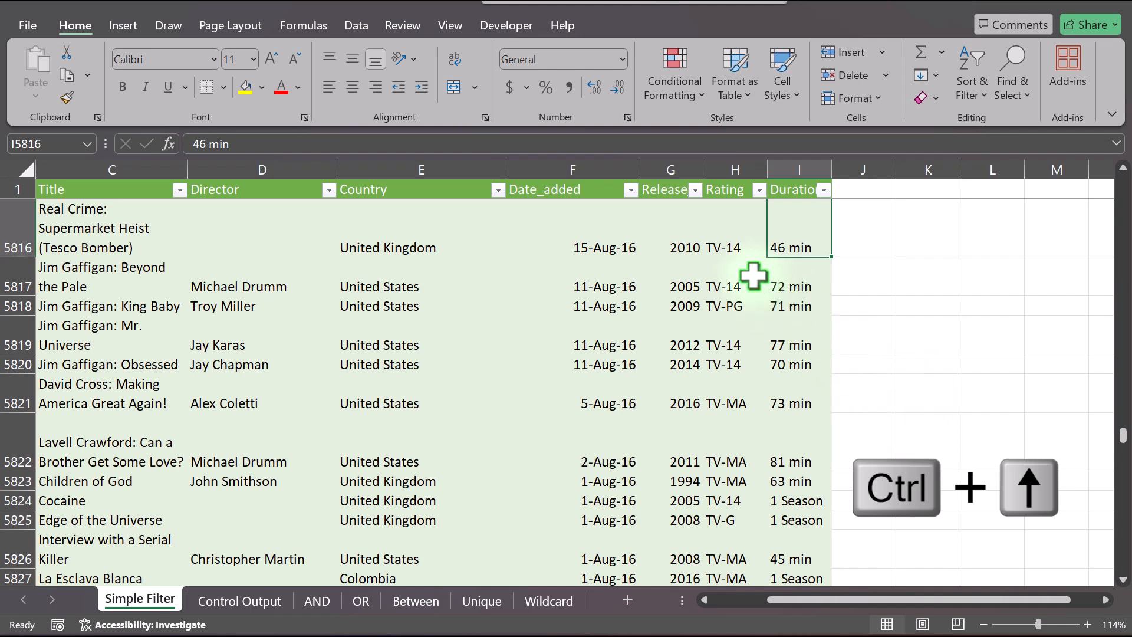
Step: Check the navigation shortcuts in the lesson notes document and return to the Simple Filter sheet in Excel
scroll(749, 271, "up", 1)
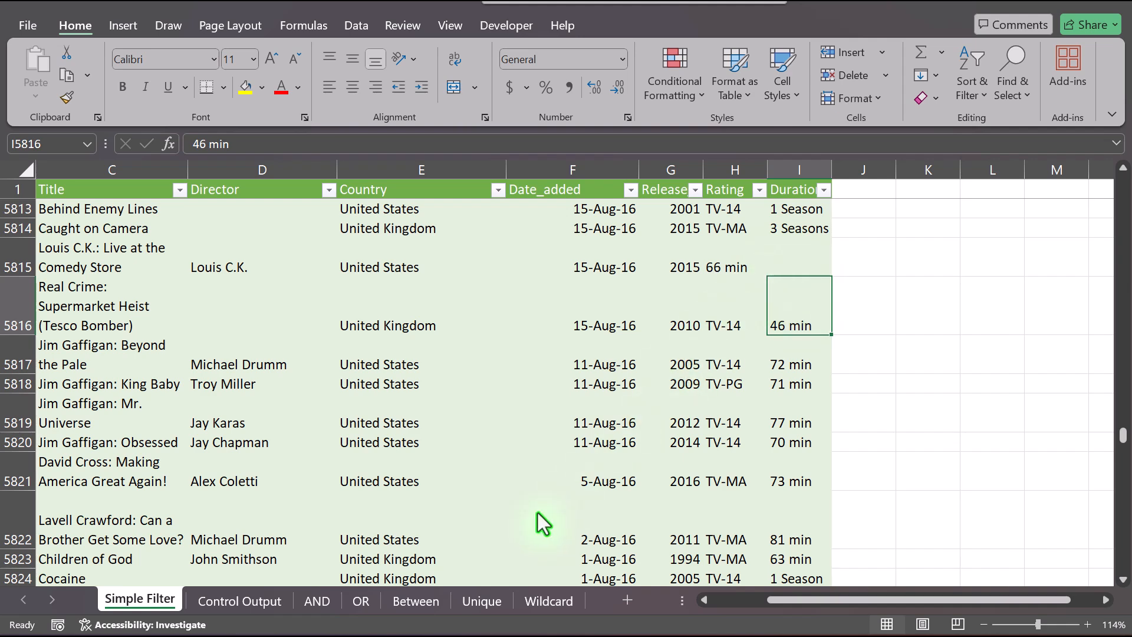
left_click(397, 636)
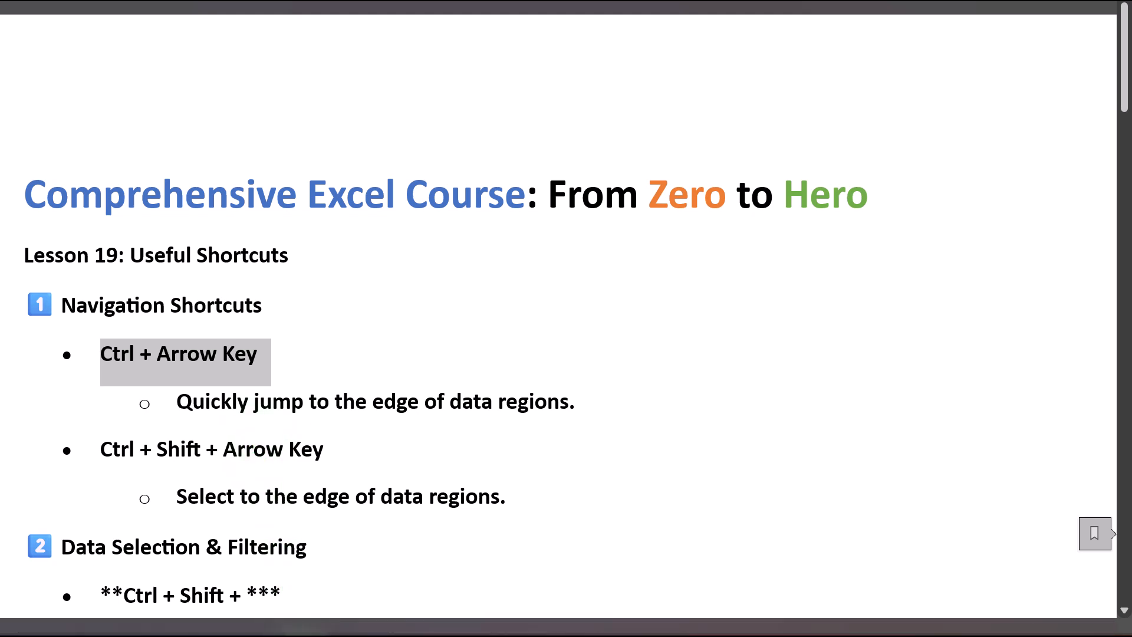
left_click(299, 635)
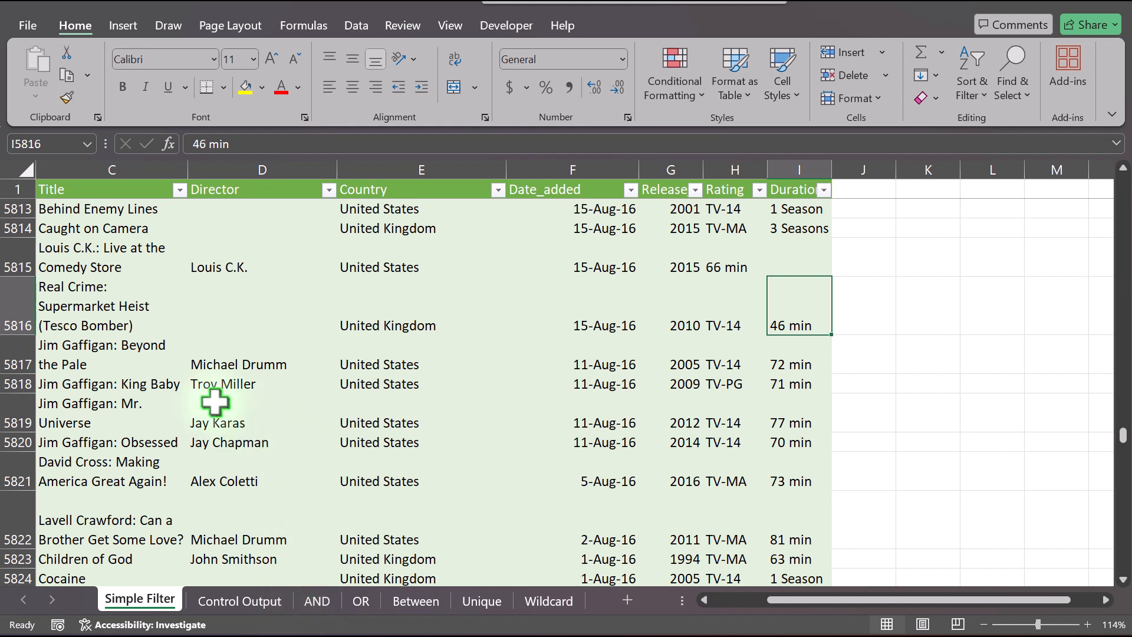
Step: Jump from a Title cell in the middle of the data to the first title in cell C2
left_click(123, 348)
key("ctrl+Up")
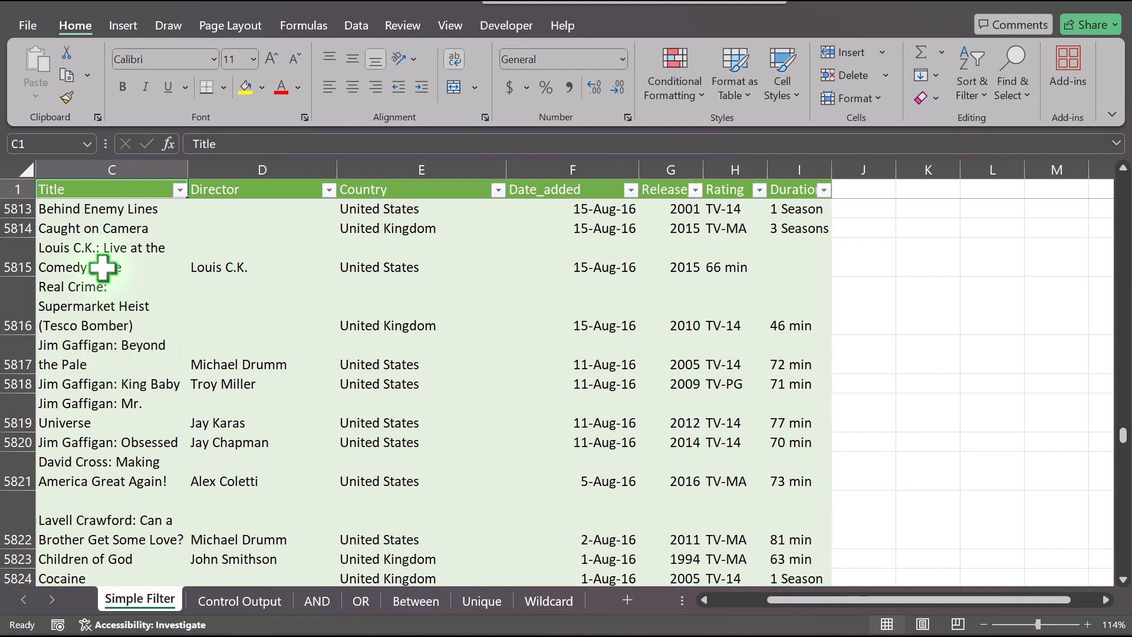
key("Down")
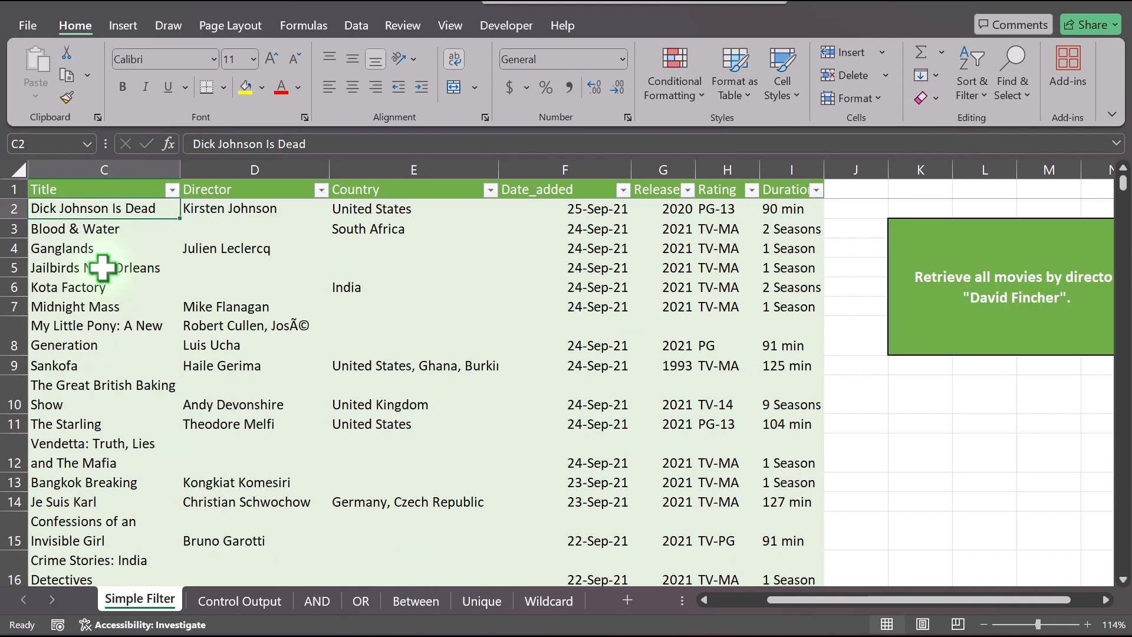
Step: Select the data from the Title header down to the last row and across to the Duration column
left_click(69, 189)
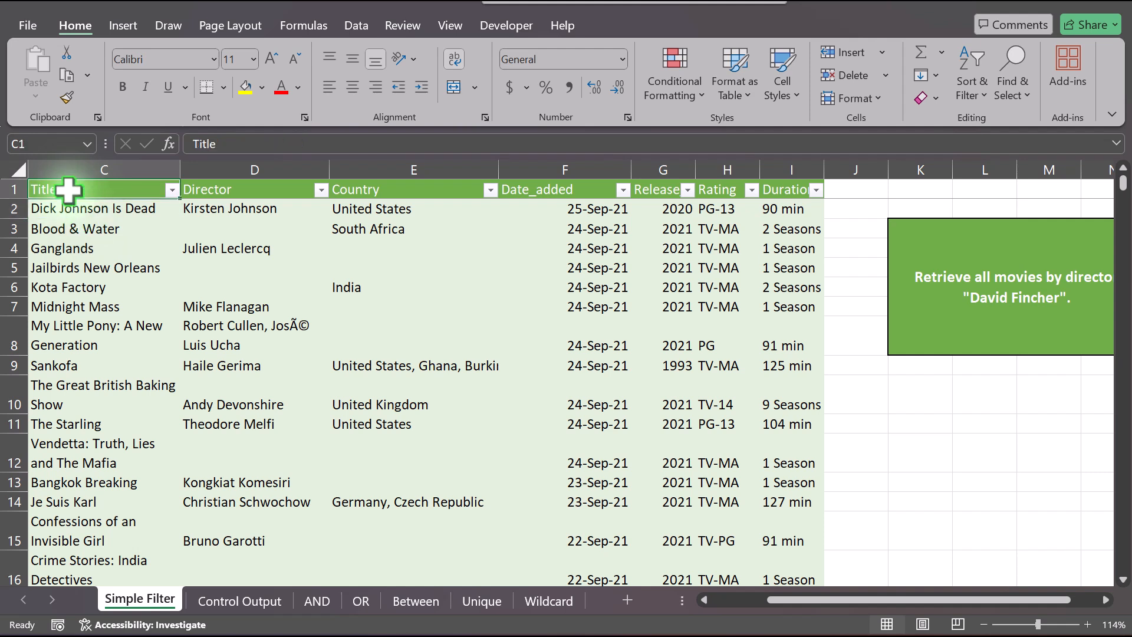
mouse_move(101, 635)
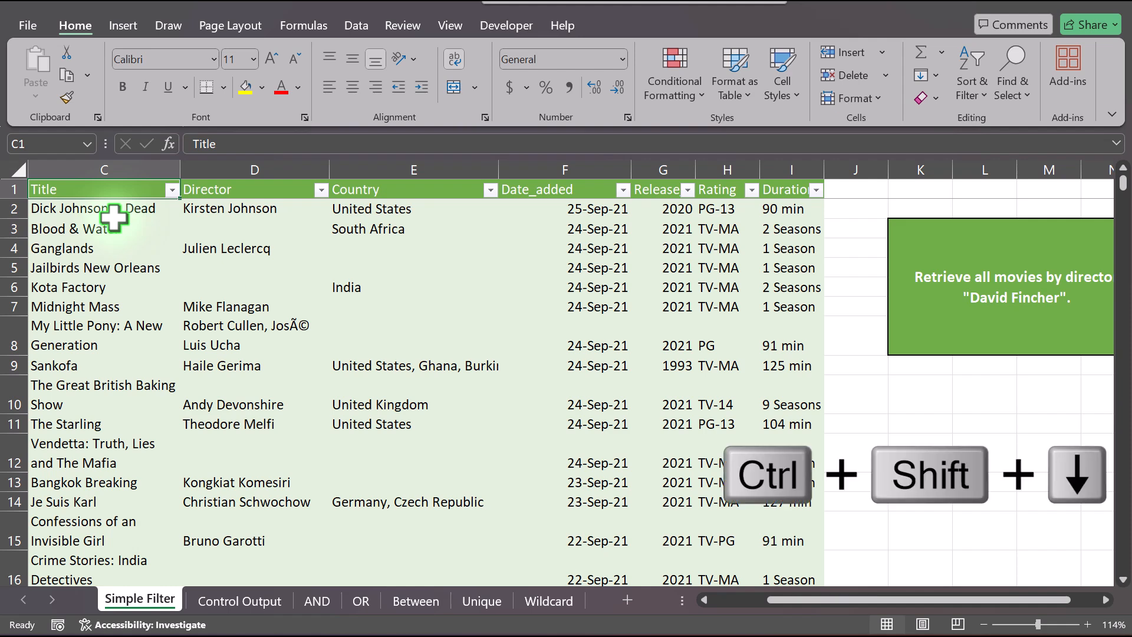
key("ctrl+shift+Down")
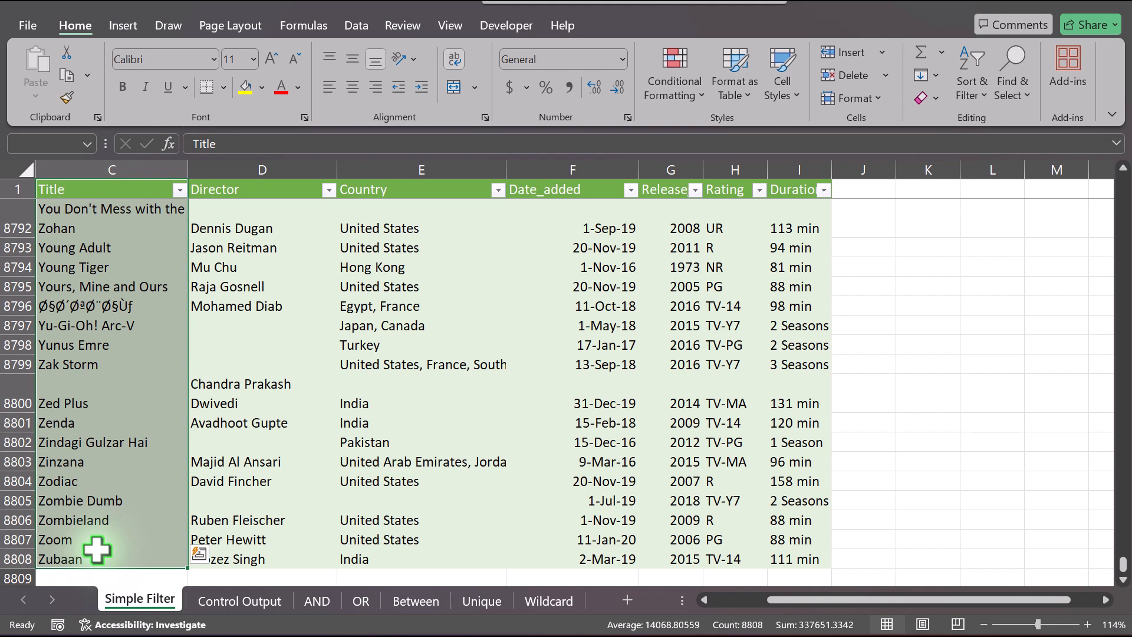
key("ctrl+shift+Right")
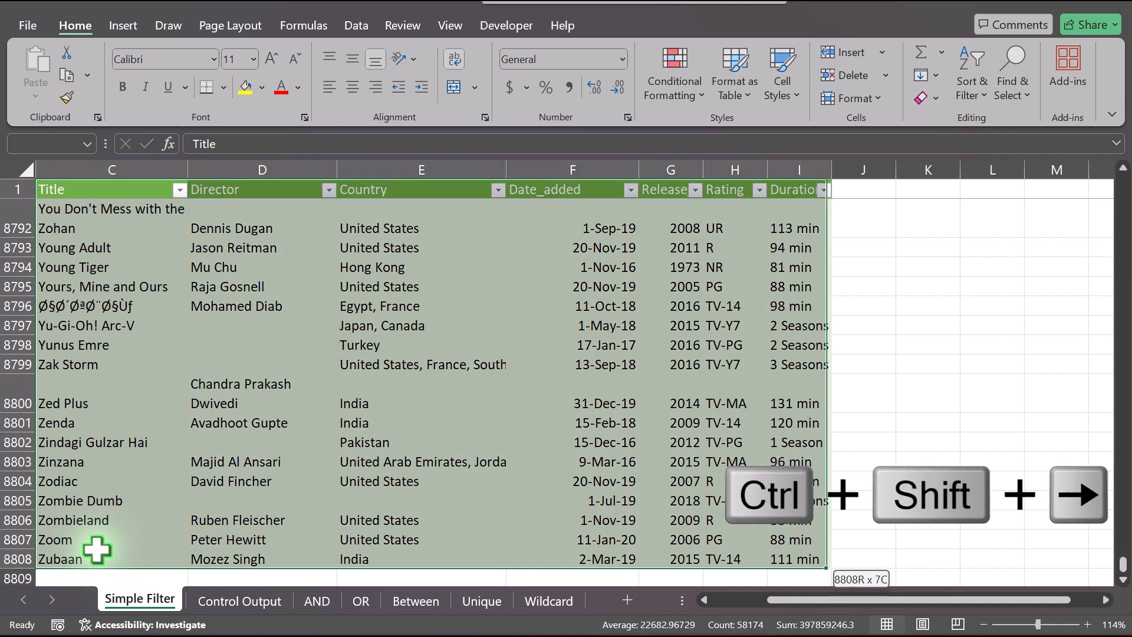
Step: Select row 8800 from Title through Duration, and select row 8797 from Duration back to the Country column
left_click(88, 405)
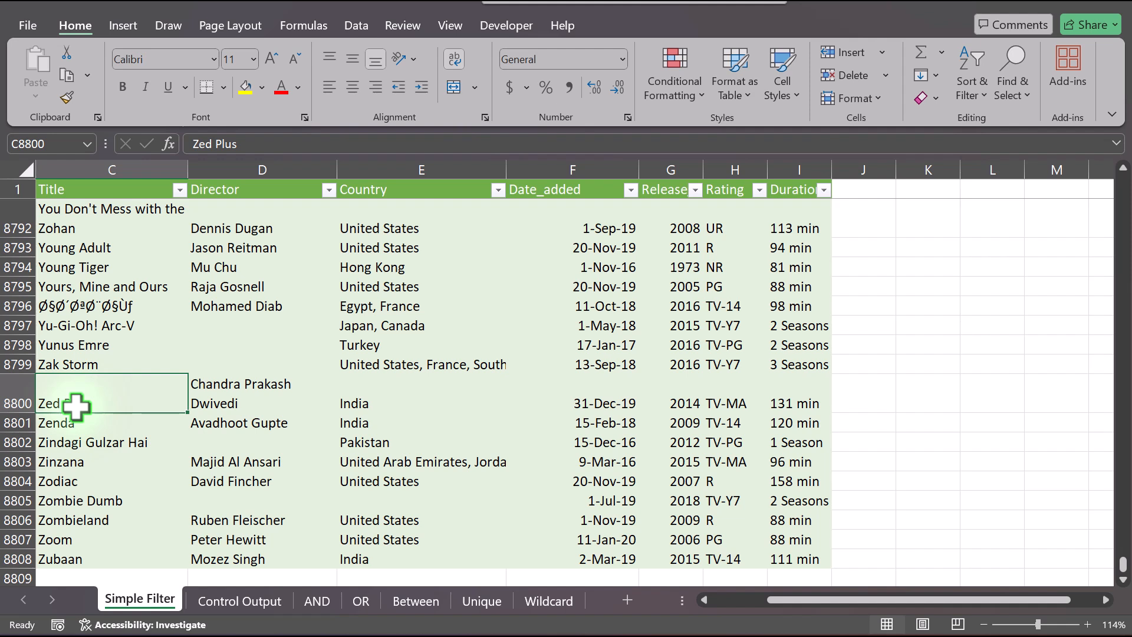
key("ctrl+shift+Right")
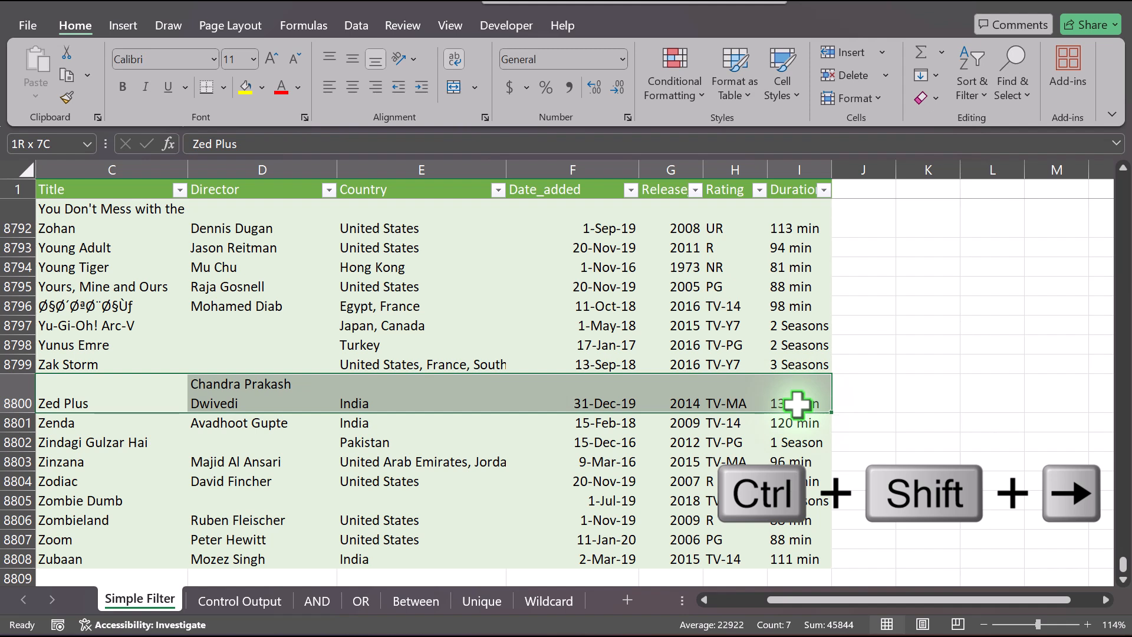
left_click(792, 324)
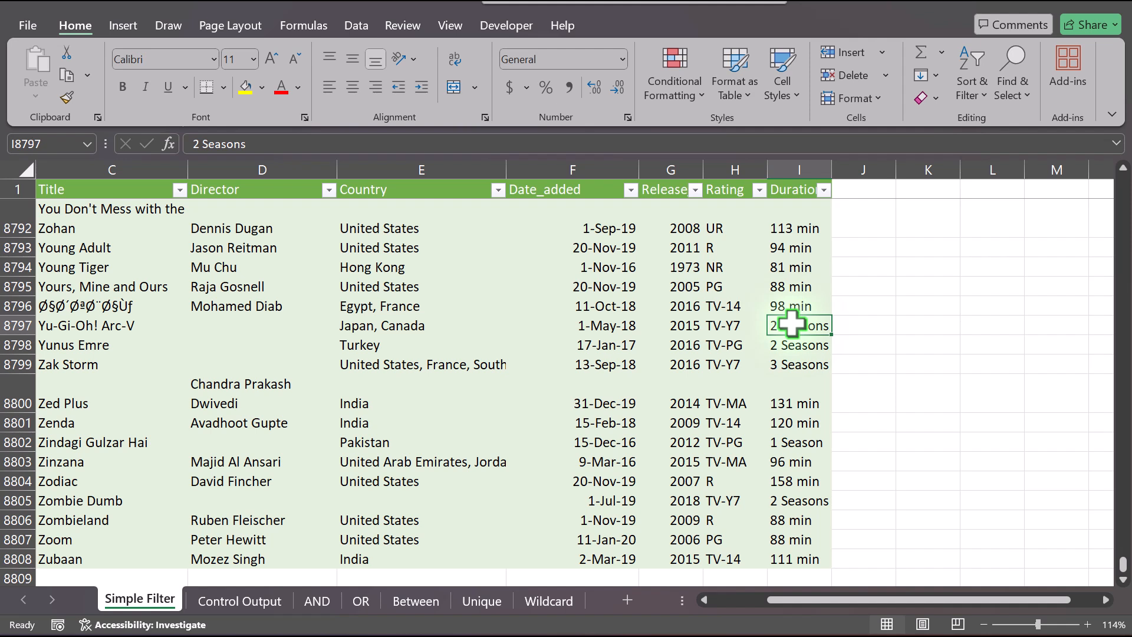
key("ctrl+shift+Left")
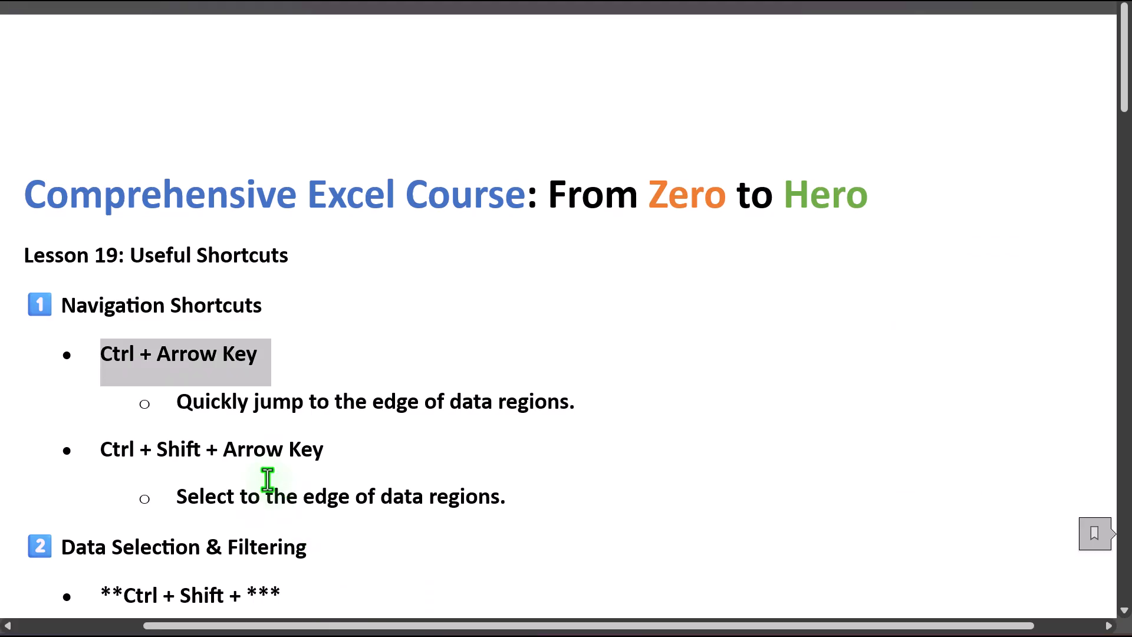
Step: Highlight the region-selection shortcut in the lesson notes, and select the whole data region in Excel starting from the Director cell in row 8800
scroll(266, 475, "down", 3)
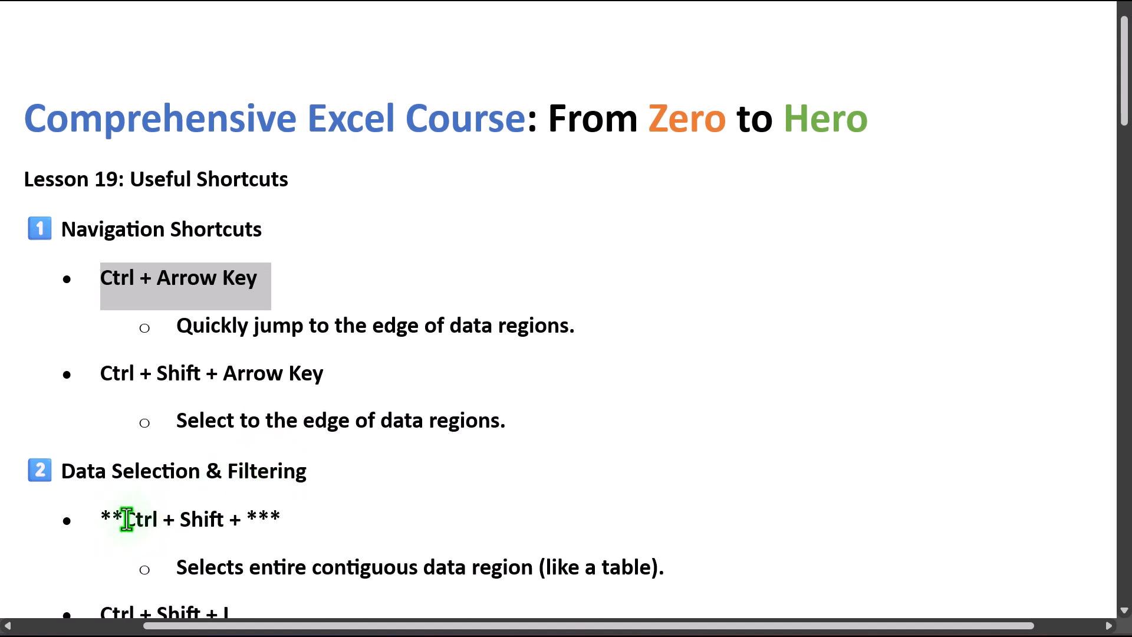
left_click_drag(123, 519, 259, 519)
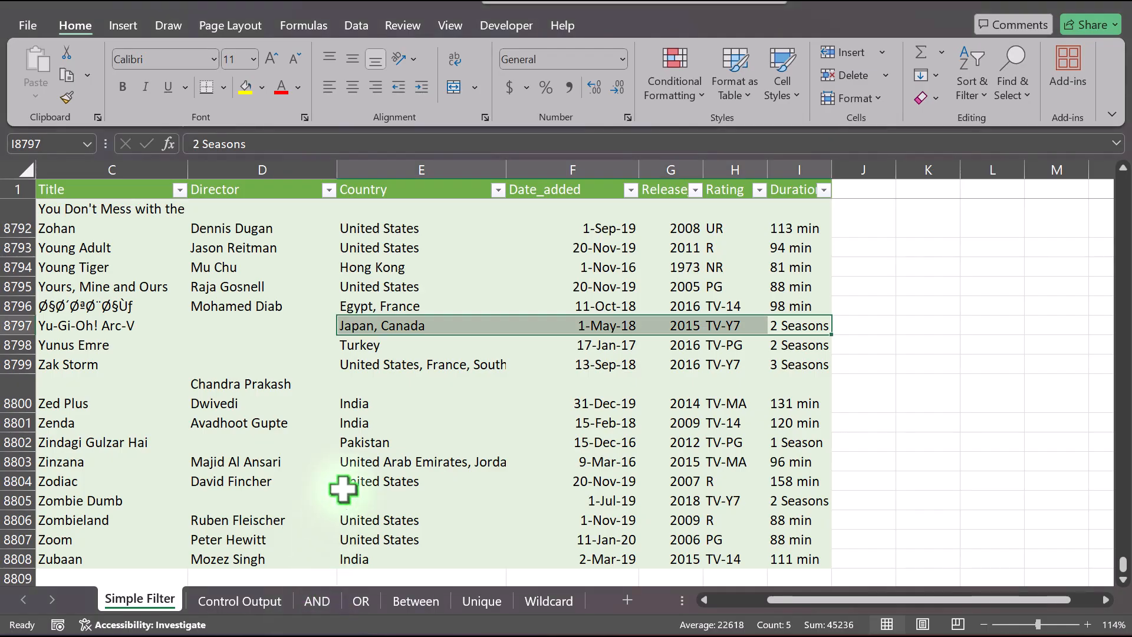
left_click(356, 422)
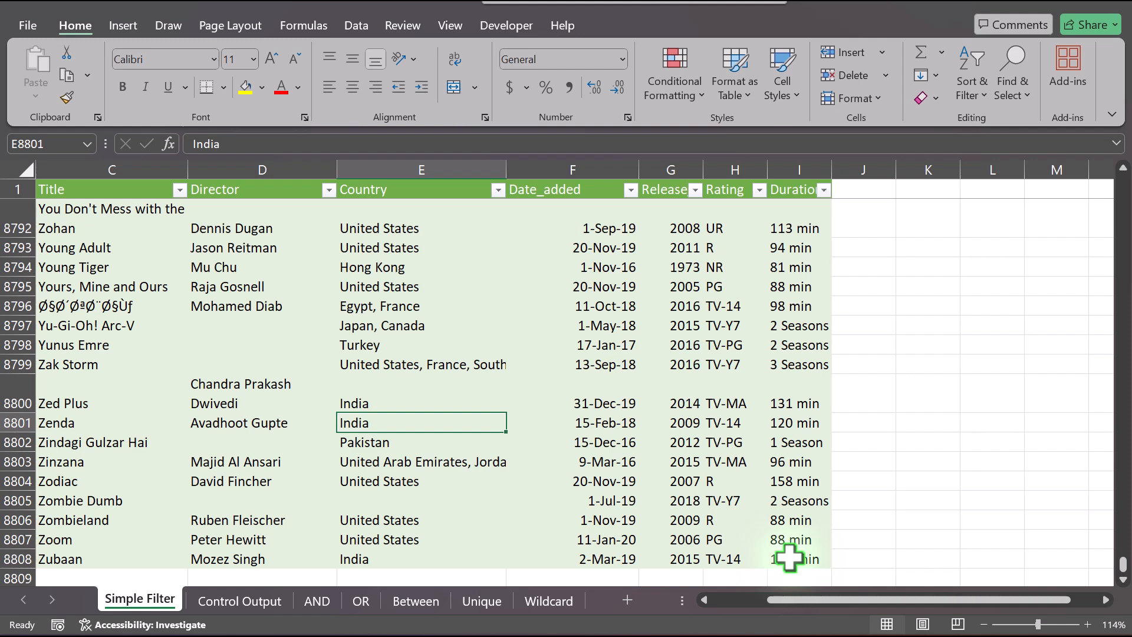
left_click(275, 384)
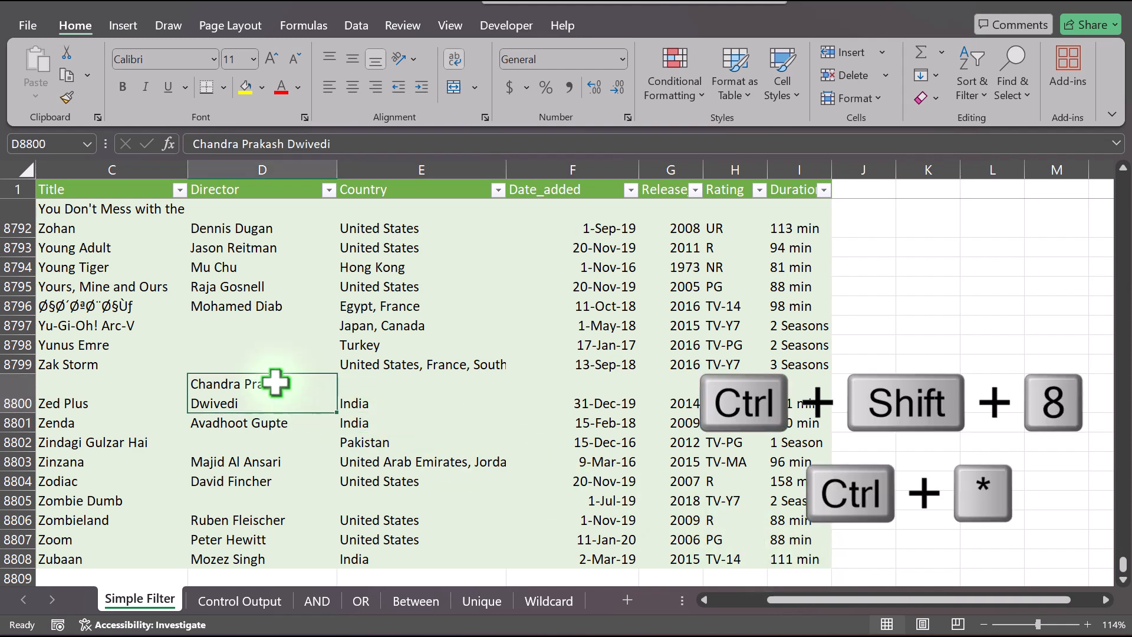
key("ctrl+shift+8")
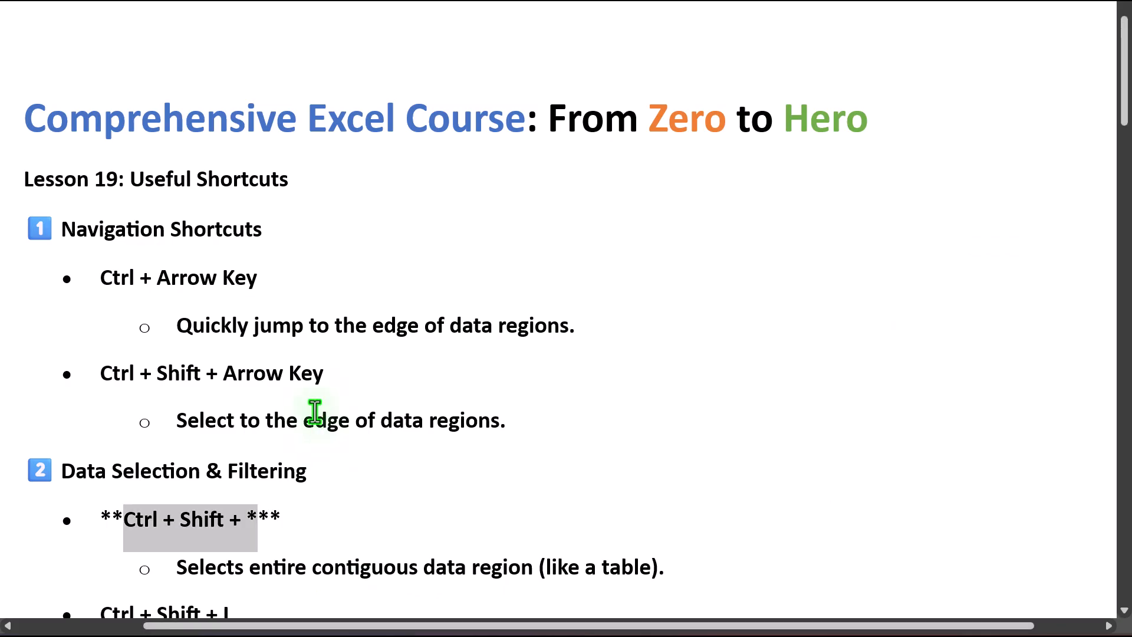
Step: Bring the filtering section of the lesson notes into view, and select the Title cells from row 8793 up to the header
scroll(315, 411, "down", 5)
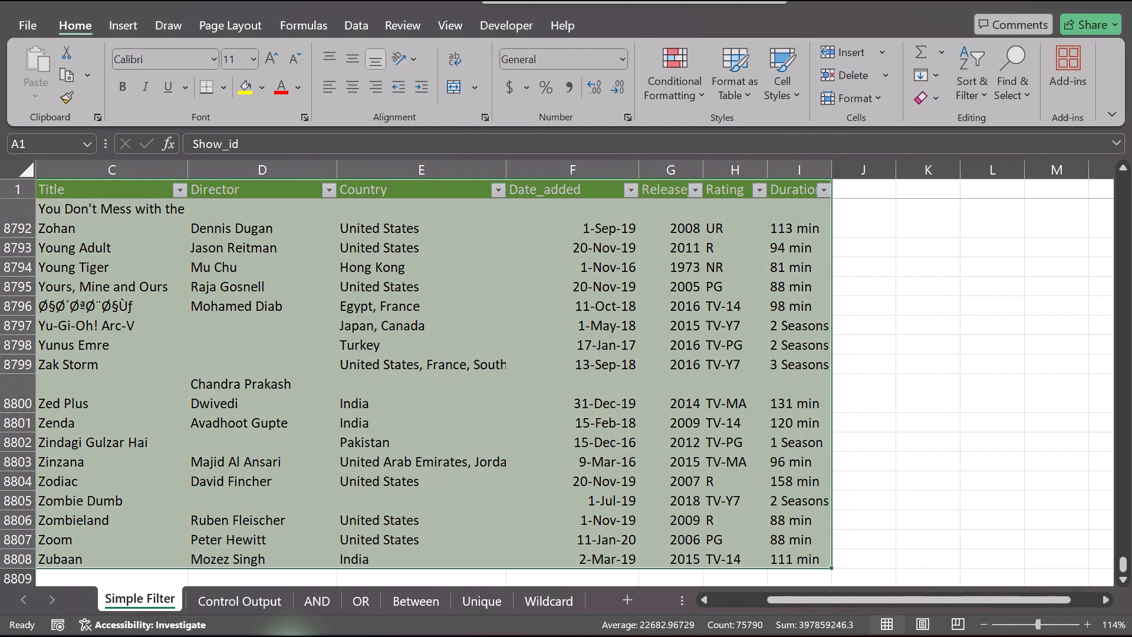
left_click(123, 254)
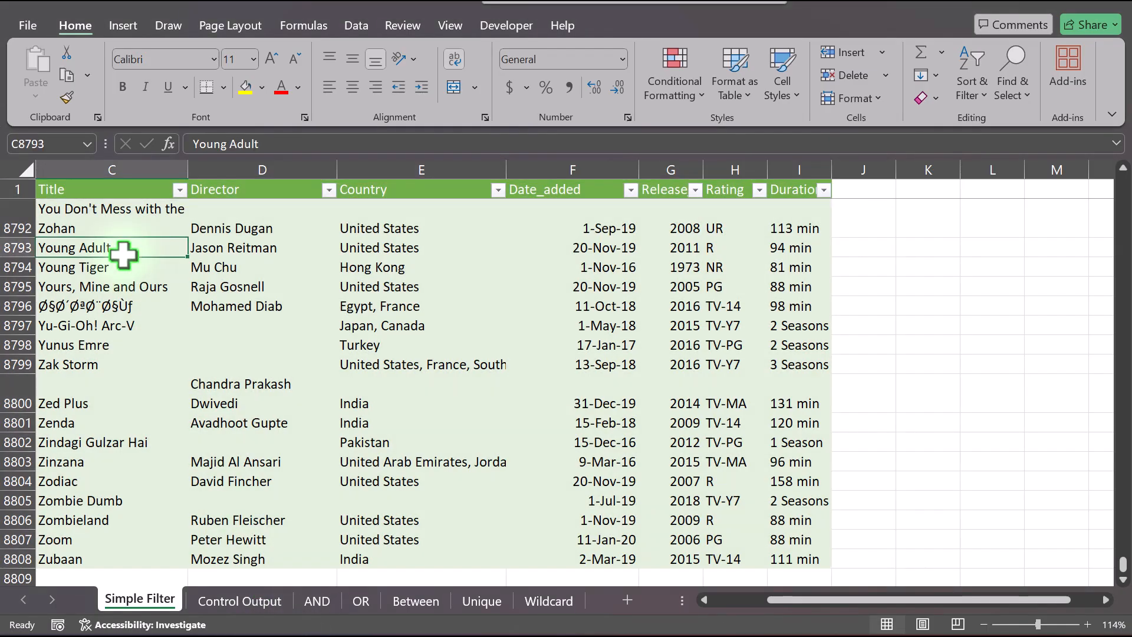
key("ctrl+a")
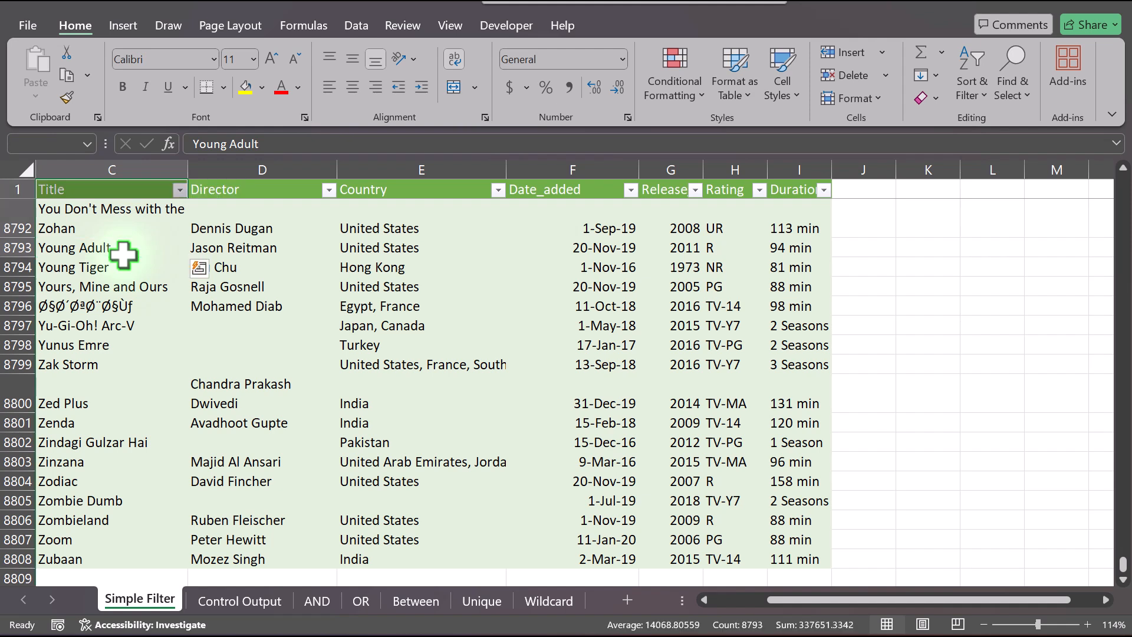
key("Down")
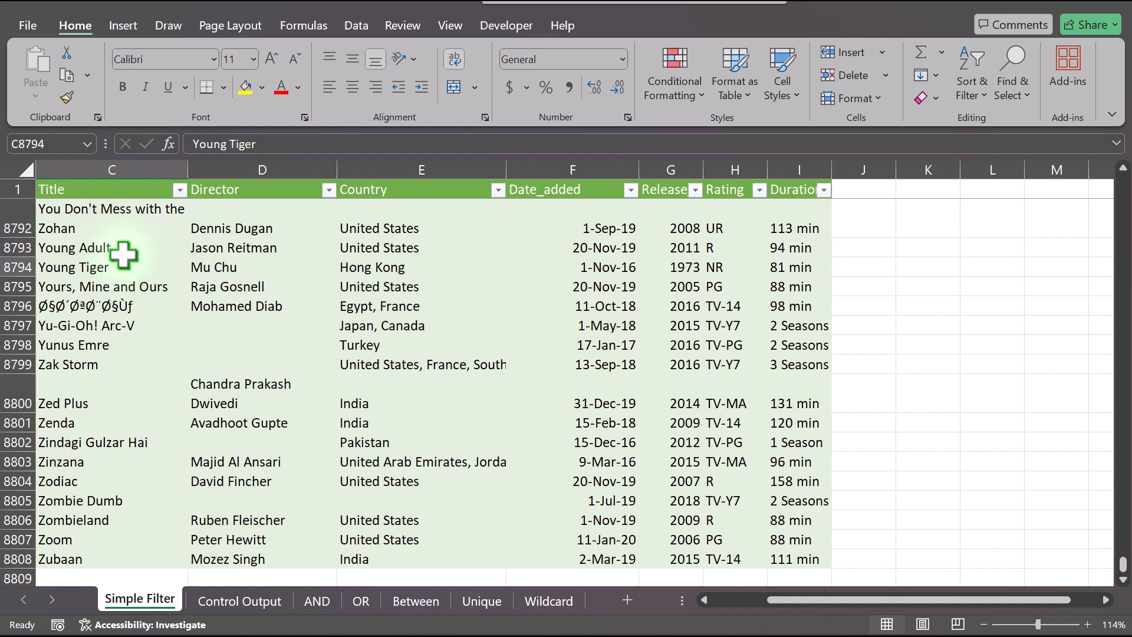
Step: Show the Title column's filter options and close them without changing anything
left_click(75, 215)
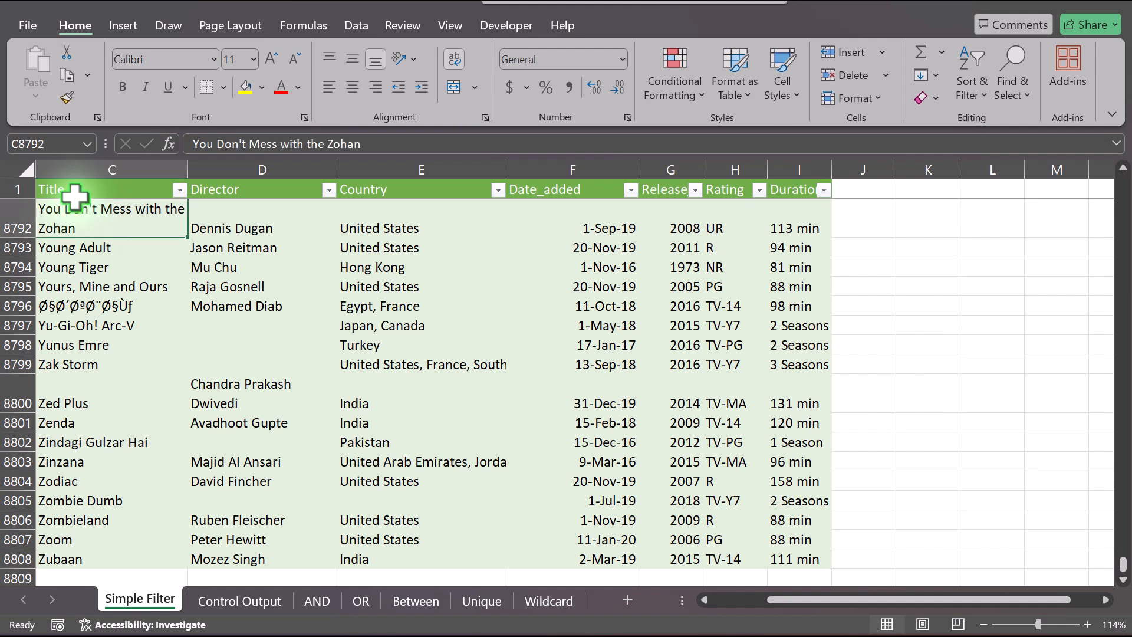
left_click(179, 190)
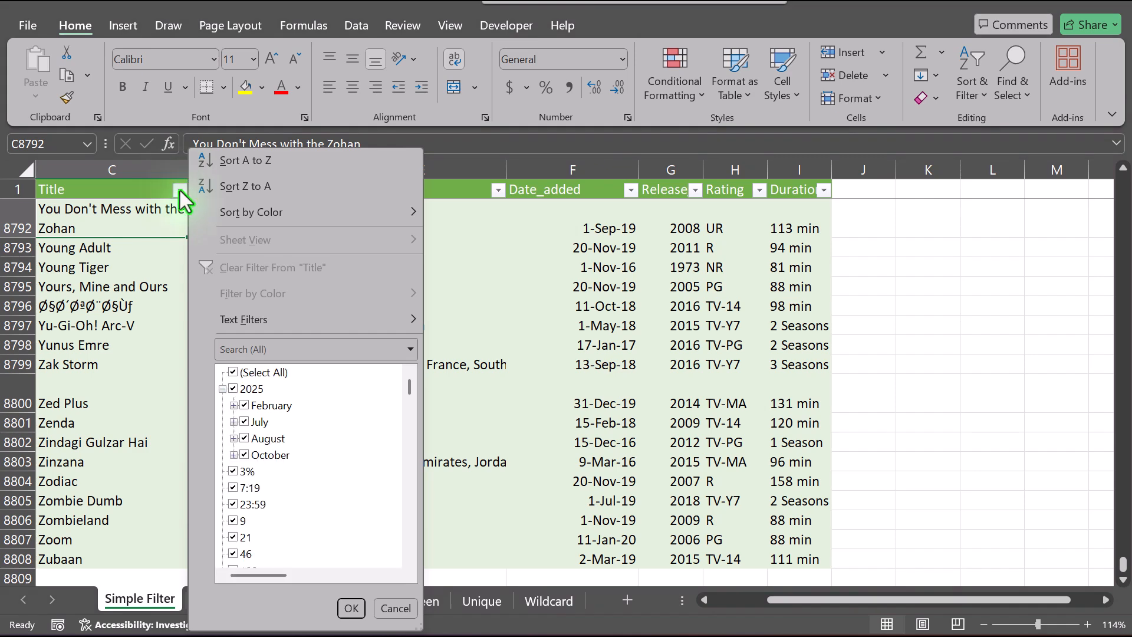
left_click(466, 371)
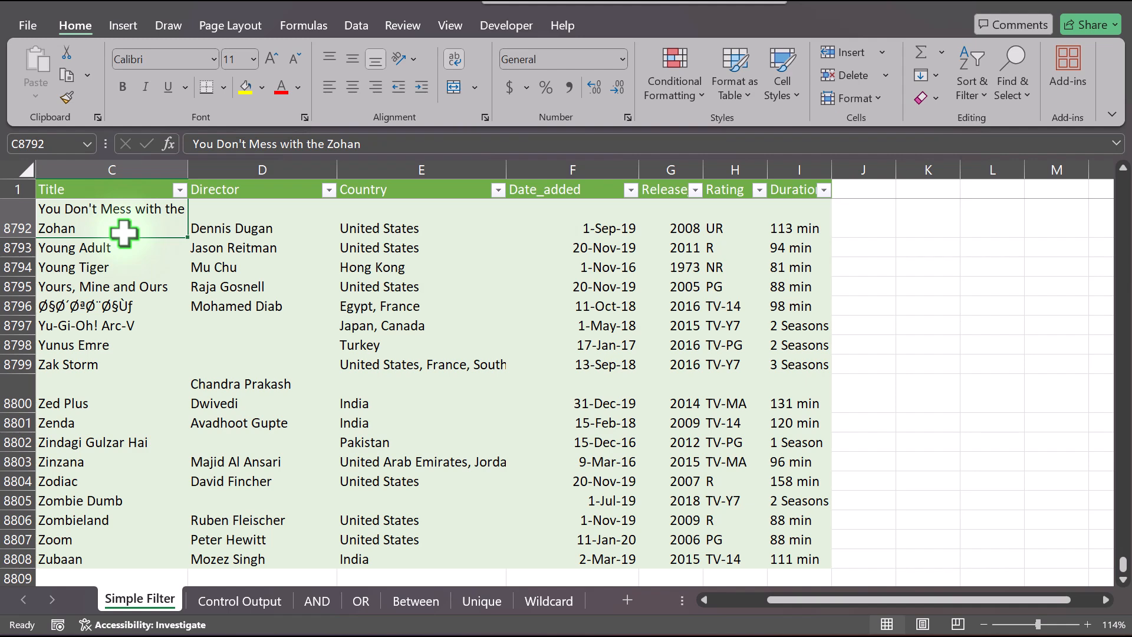
Step: Go to the first title in cell C2 and toggle the header row's filters off and on, leaving them removed
key("ctrl+Up")
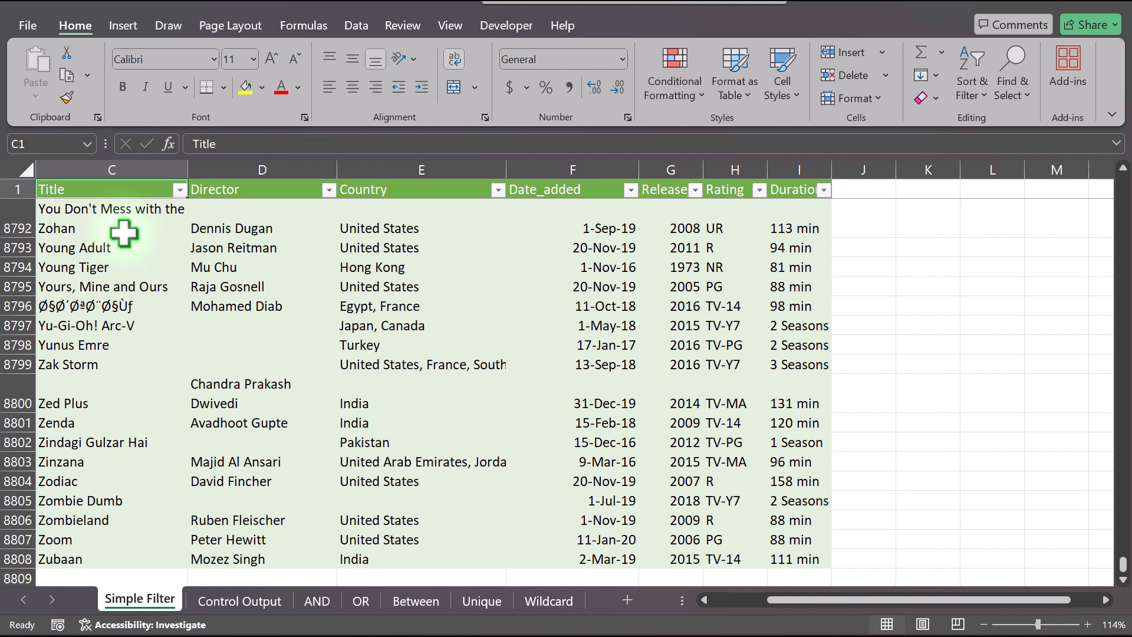
key("Down")
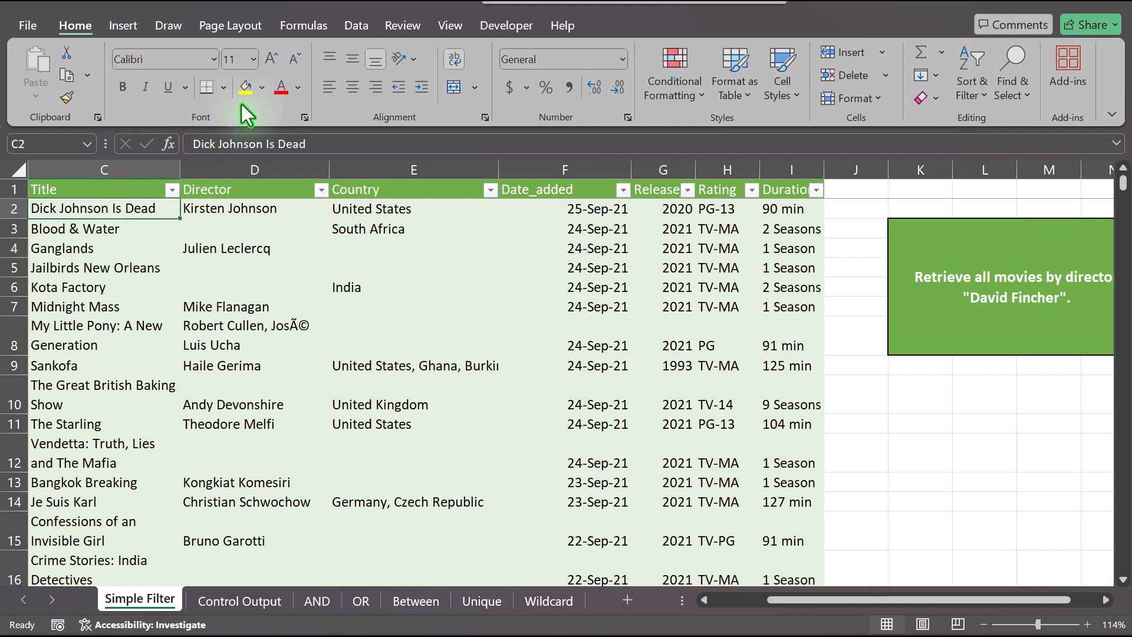
left_click(347, 29)
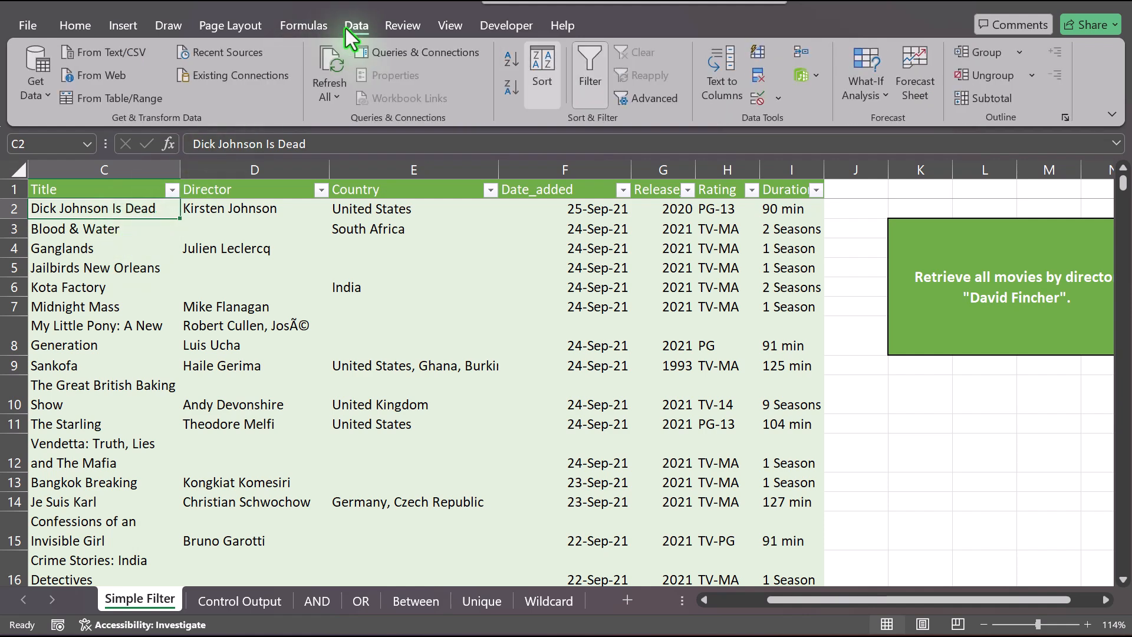
left_click(591, 66)
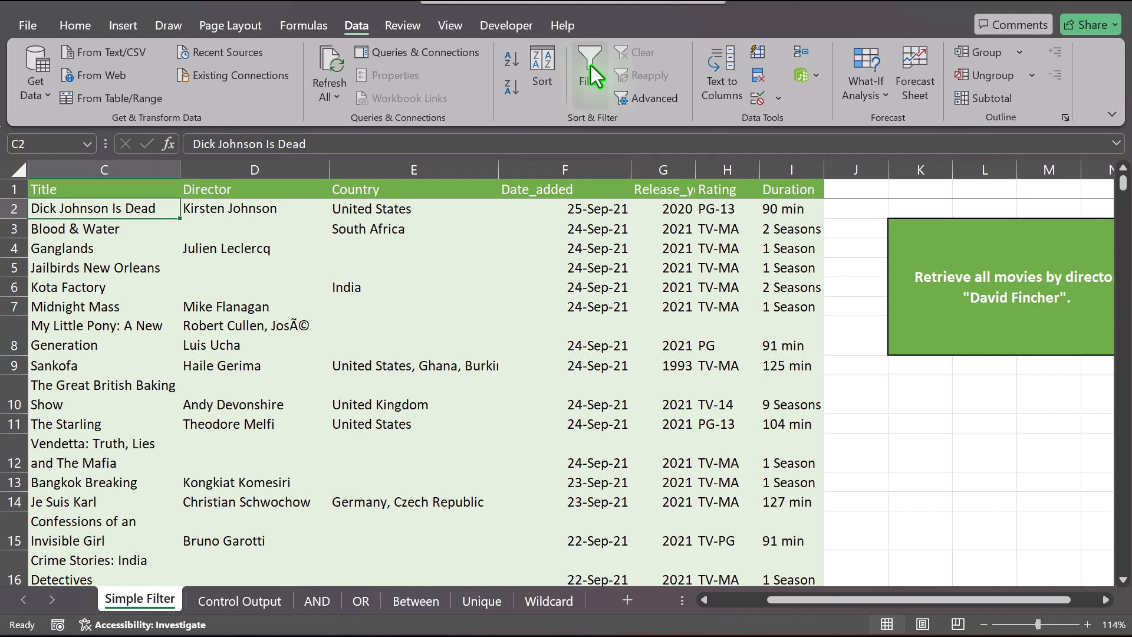
left_click(591, 66)
left_click(591, 66)
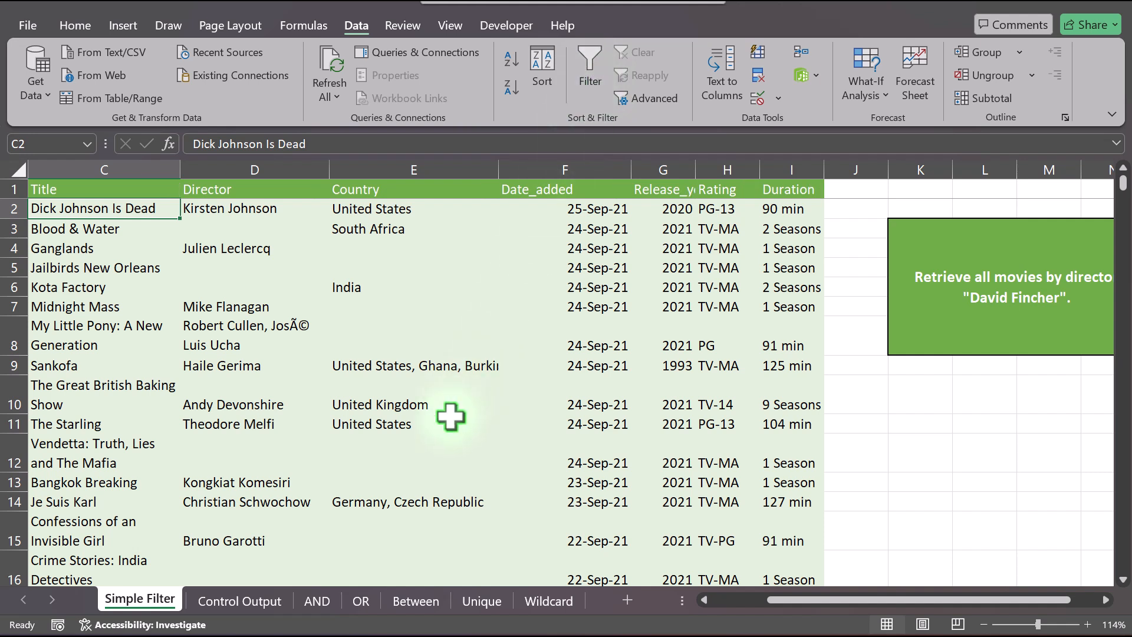
key("ctrl+shift+l")
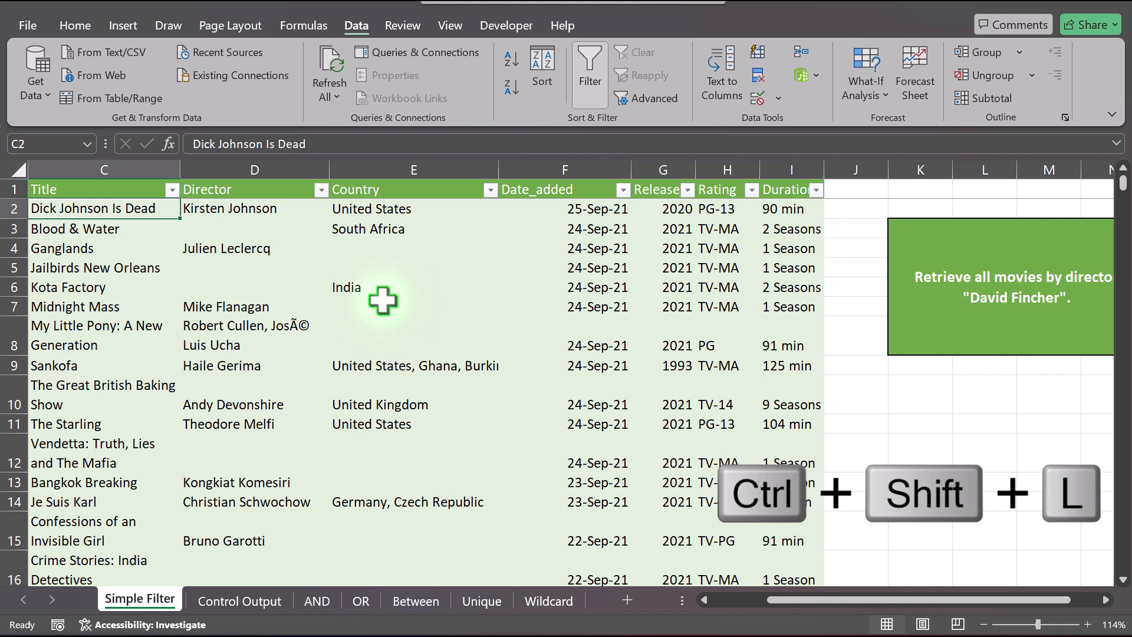
key("ctrl+shift+l")
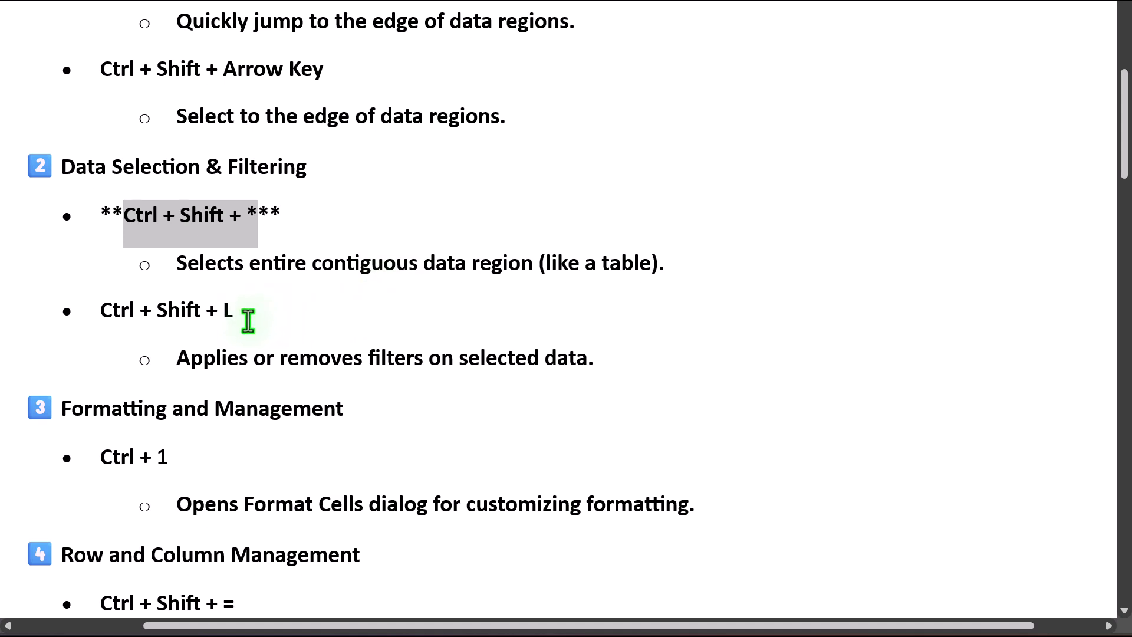
Step: Highlight the cell-formatting shortcut in the lesson notes, and select the Date_added cells in Excel from F2 down to the edge of the data
left_click_drag(177, 461, 96, 455)
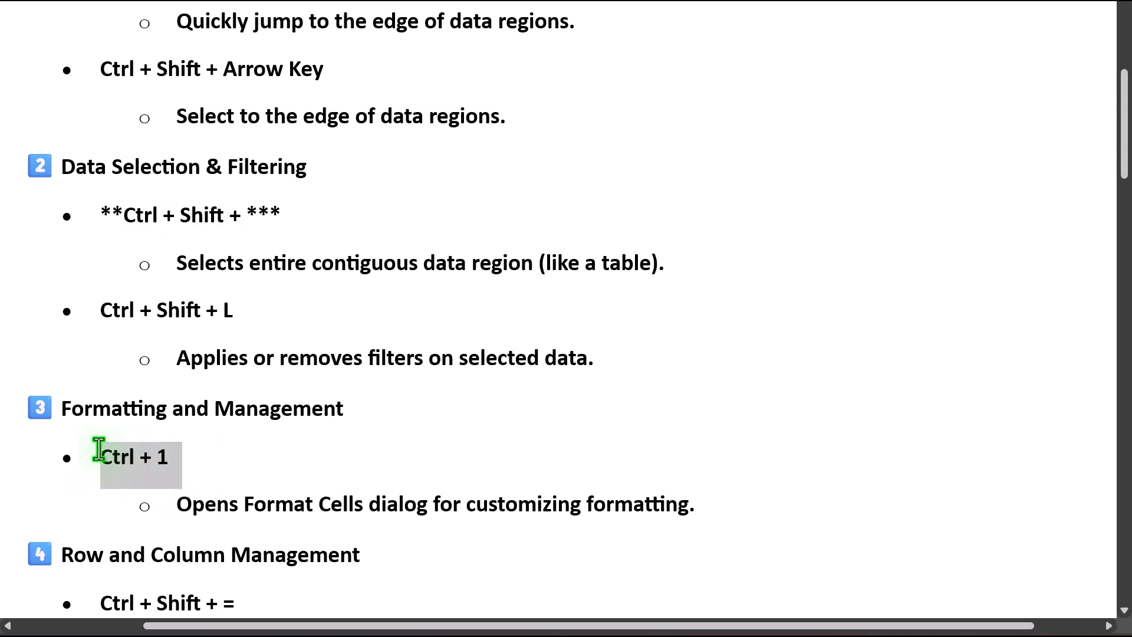
left_click(458, 439)
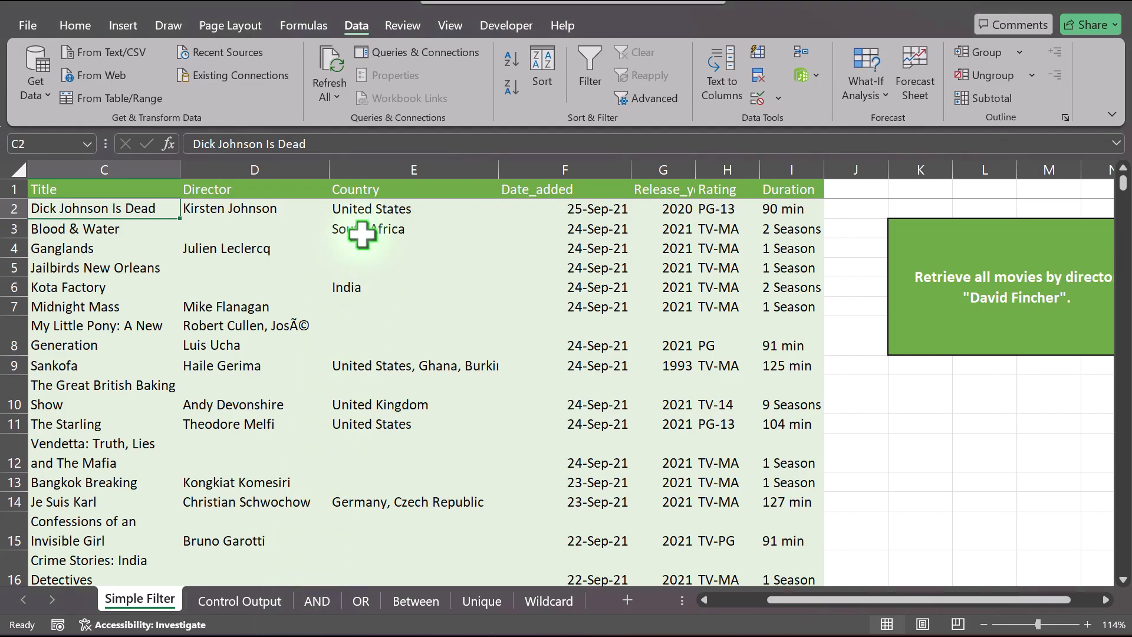
left_click(369, 189)
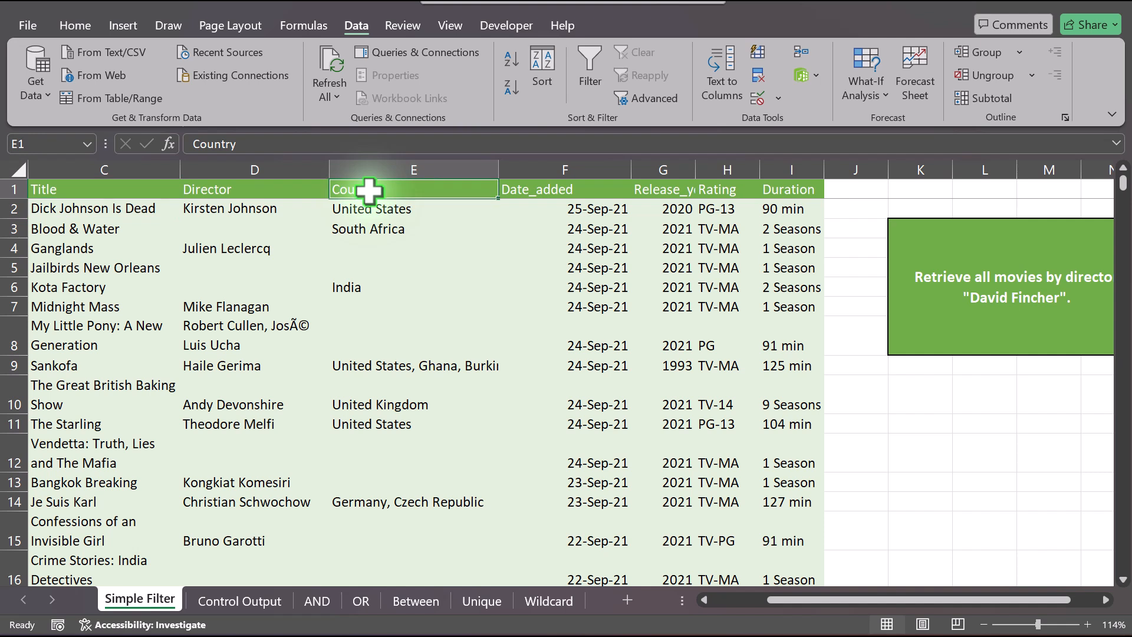
left_click(593, 208)
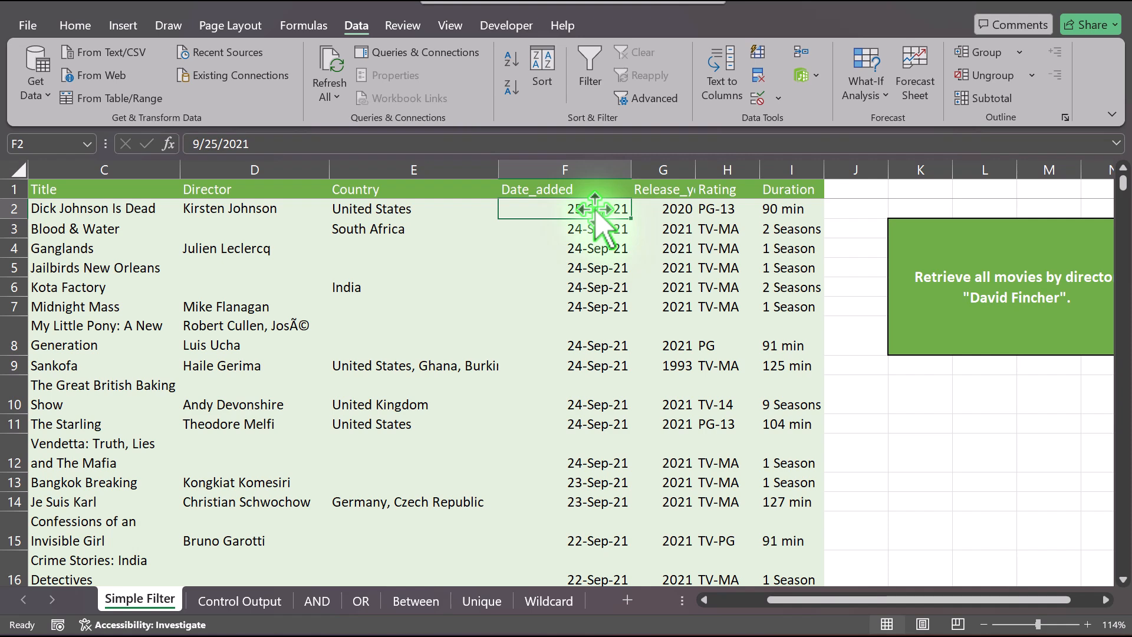
key("ctrl+shift+Down")
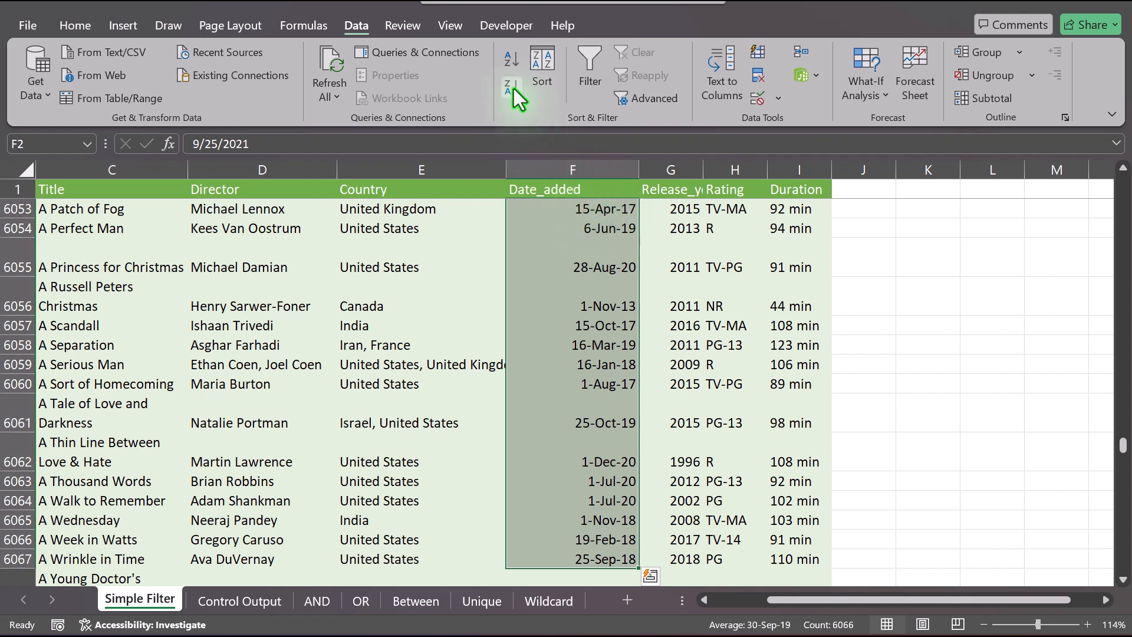
Step: Show the number format settings for the selected Date_added cells and close them without changing anything
left_click(75, 27)
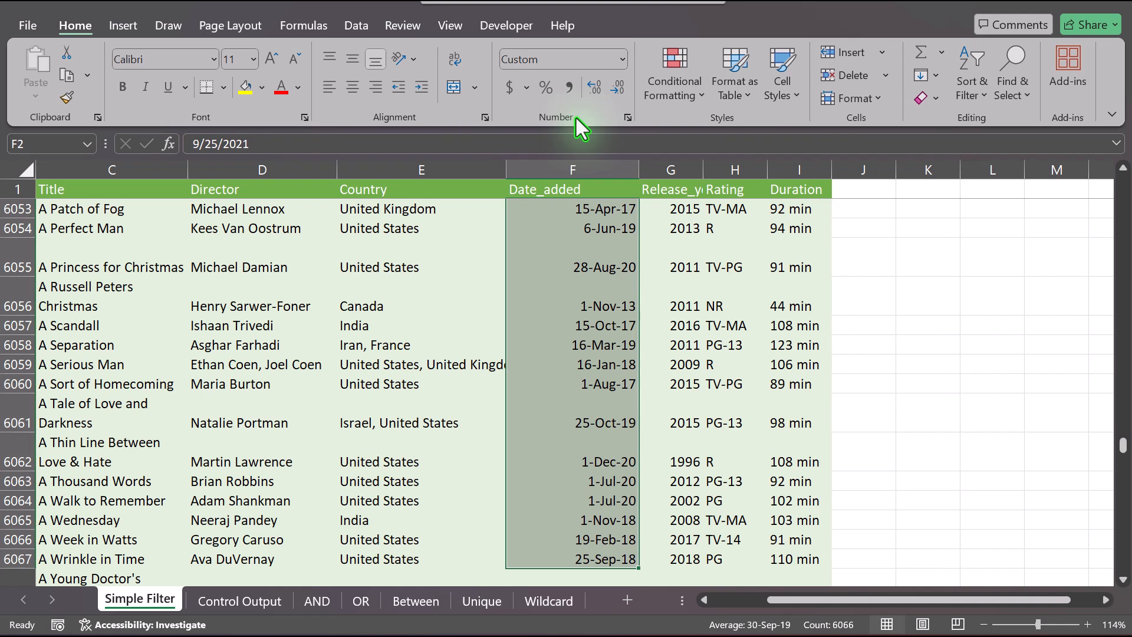
left_click(626, 118)
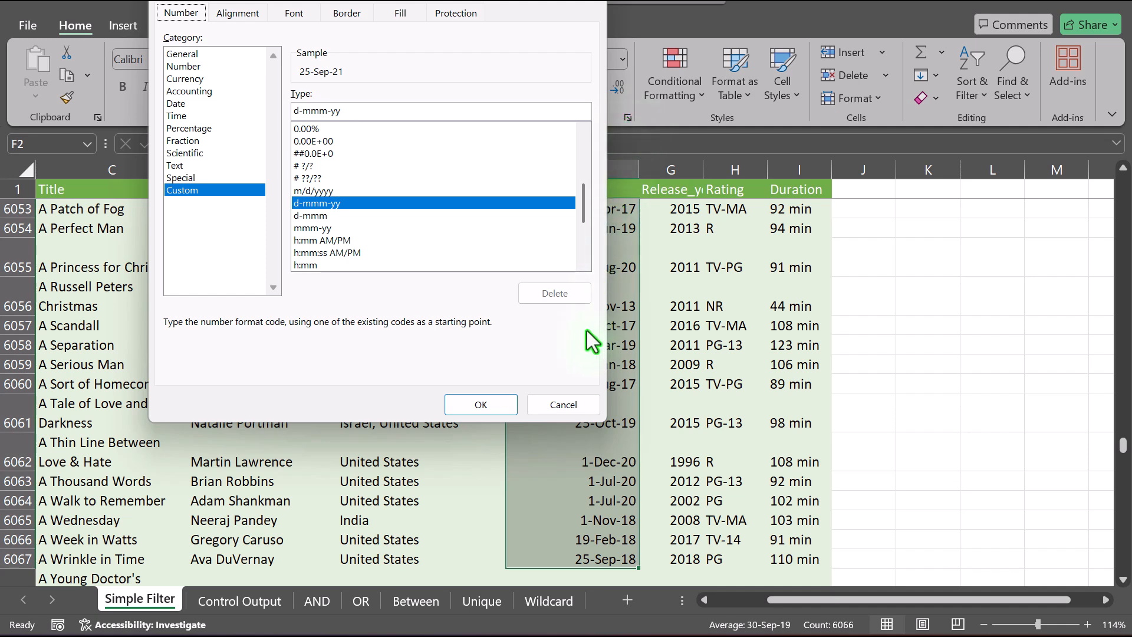
left_click(572, 409)
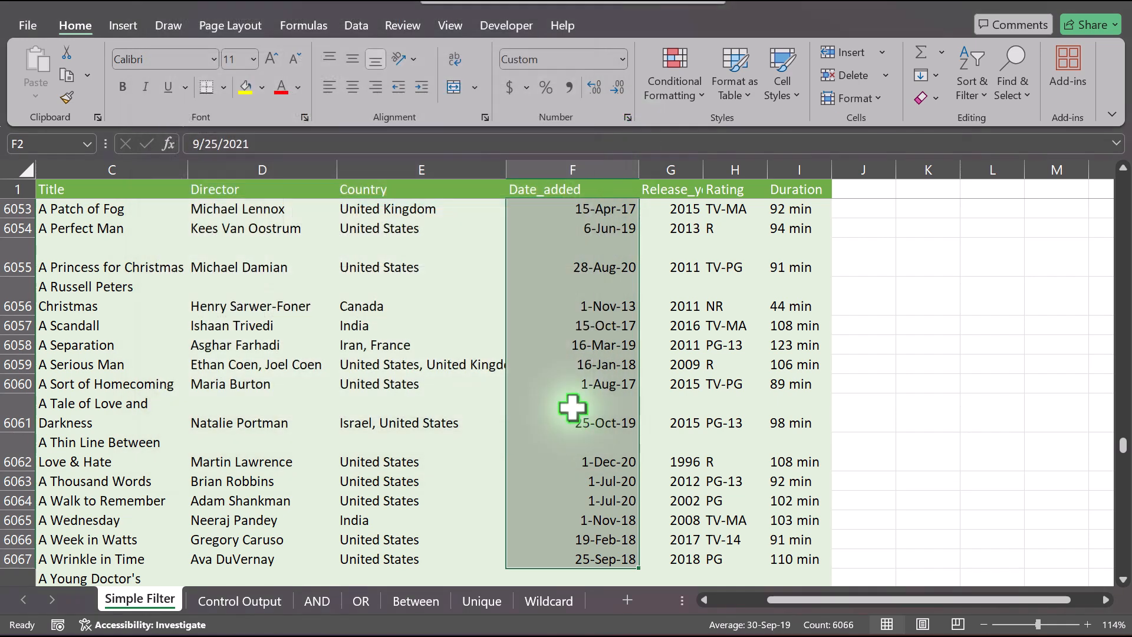
Step: Reopen the Format Cells settings, preview the Currency category and its symbol choices, and cancel without applying
key("ctrl+1")
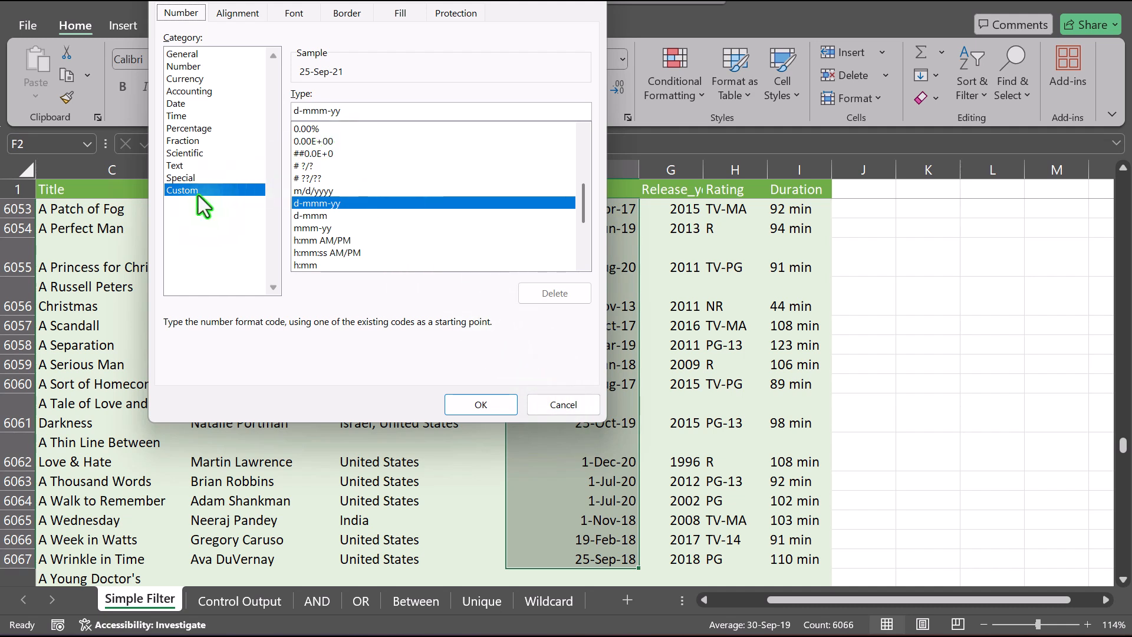
left_click(188, 76)
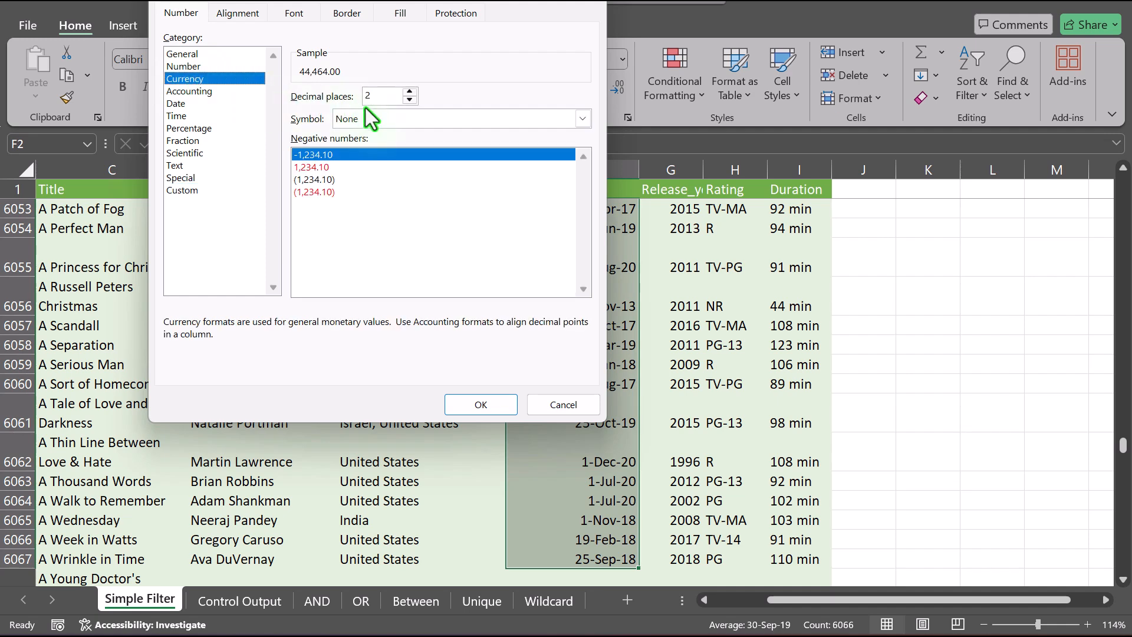
left_click(409, 117)
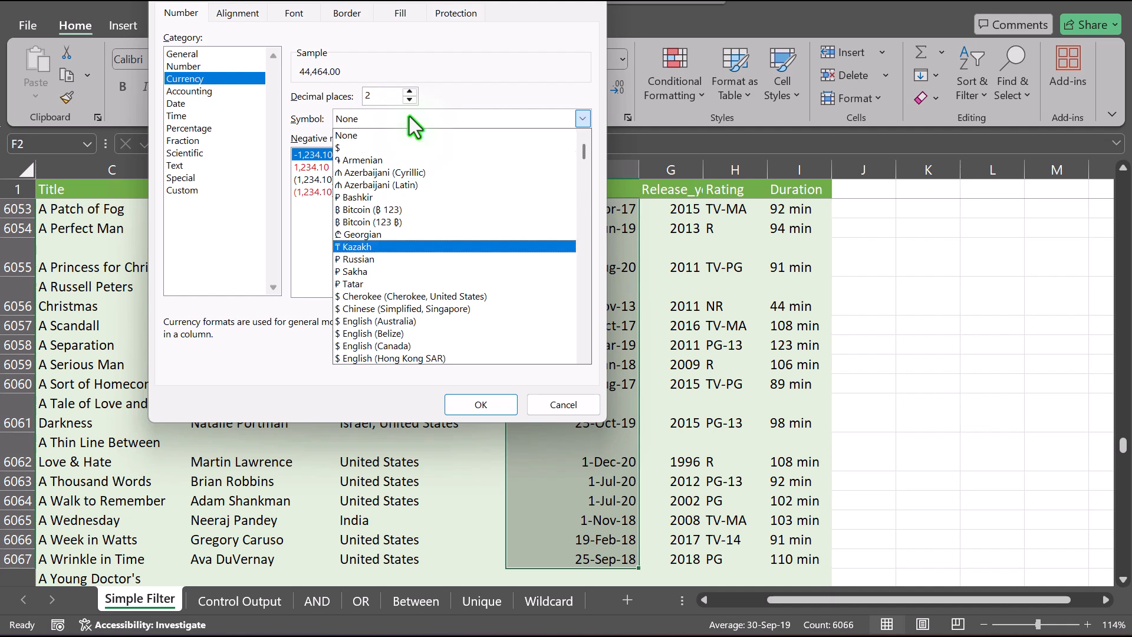
left_click(576, 408)
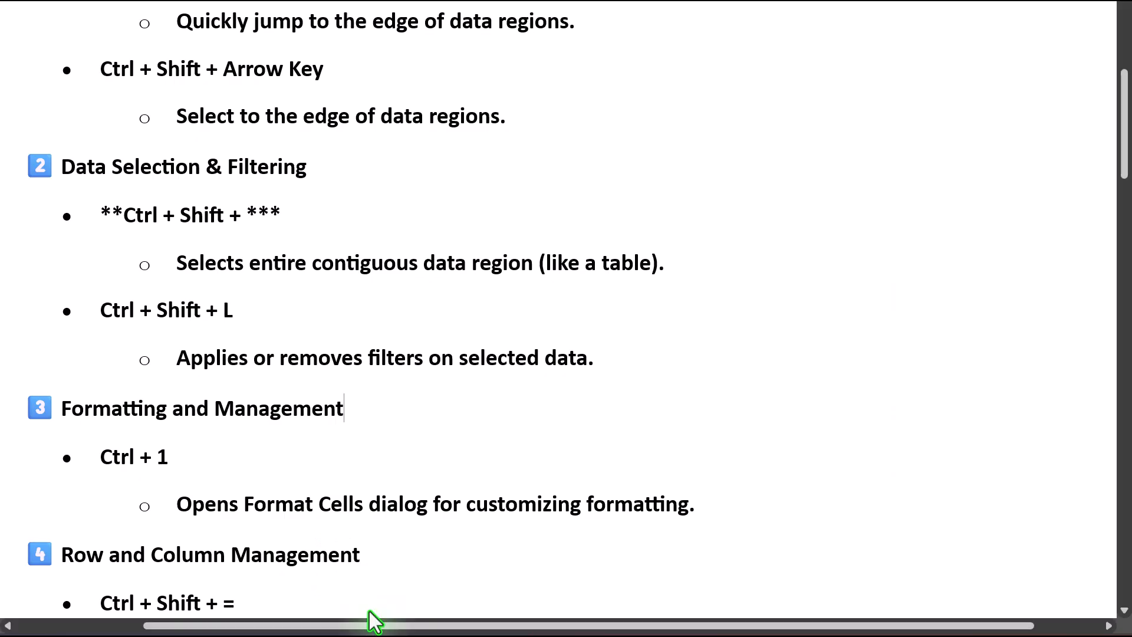
Step: Bring the row and column section of the lesson notes into view, and in Excel insert a column before Date_added and undo it
scroll(280, 404, "down", 3)
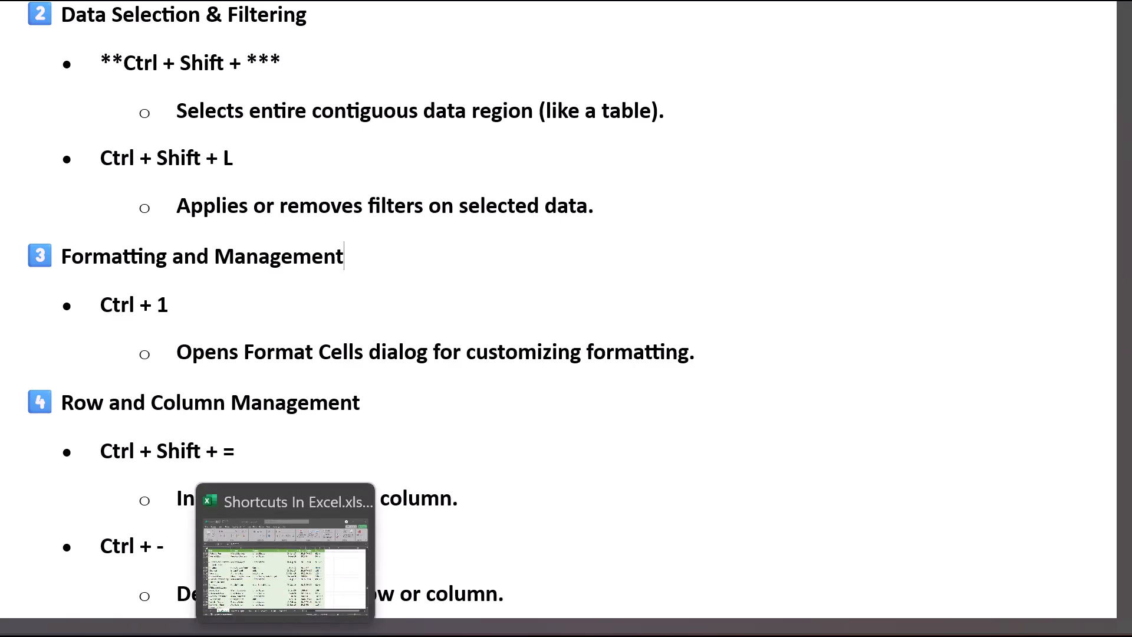
left_click(307, 634)
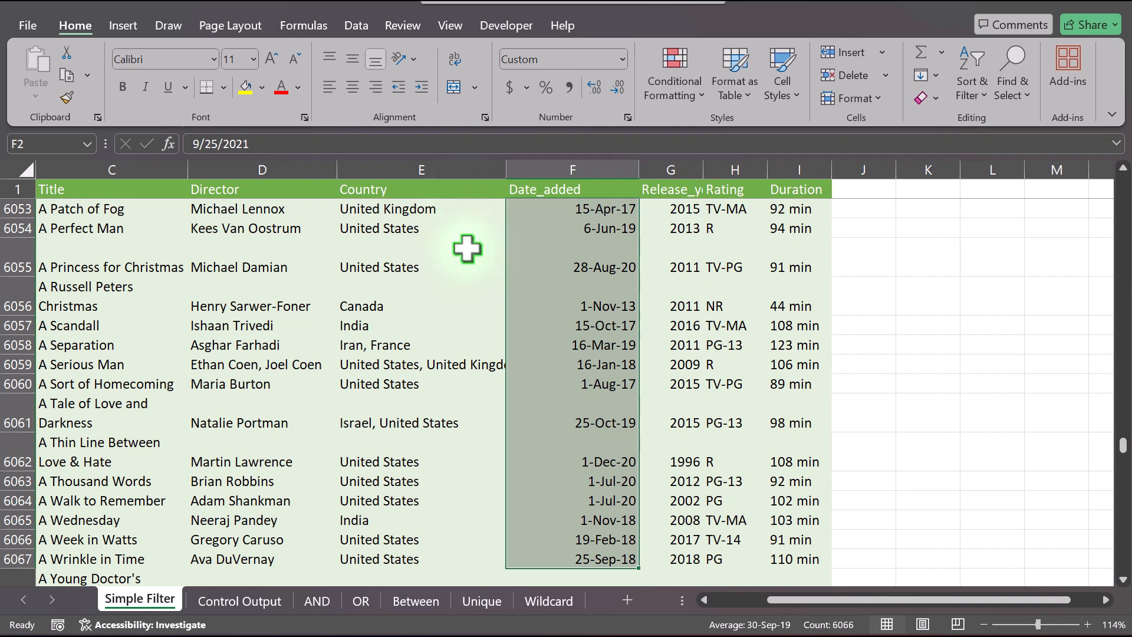
right_click(589, 170)
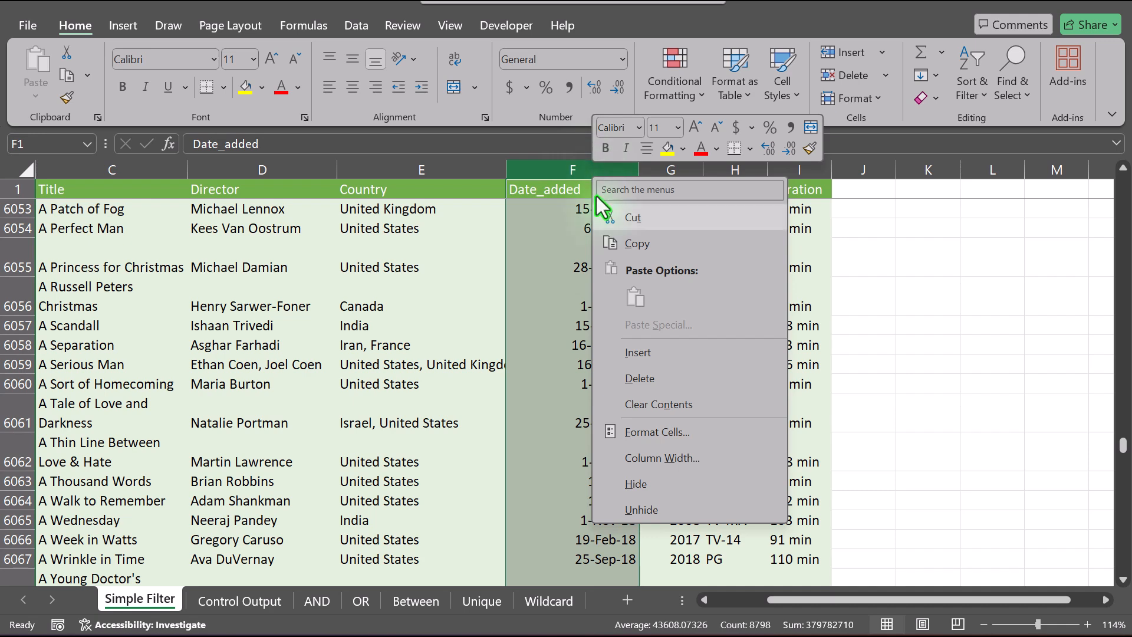
left_click(643, 354)
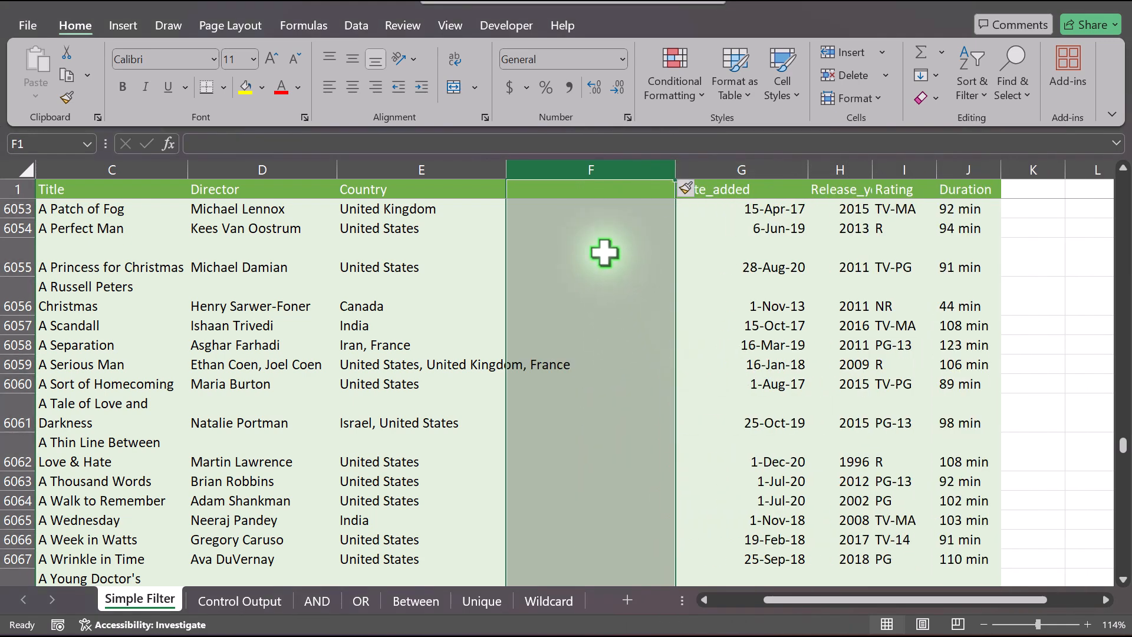
key("ctrl+z")
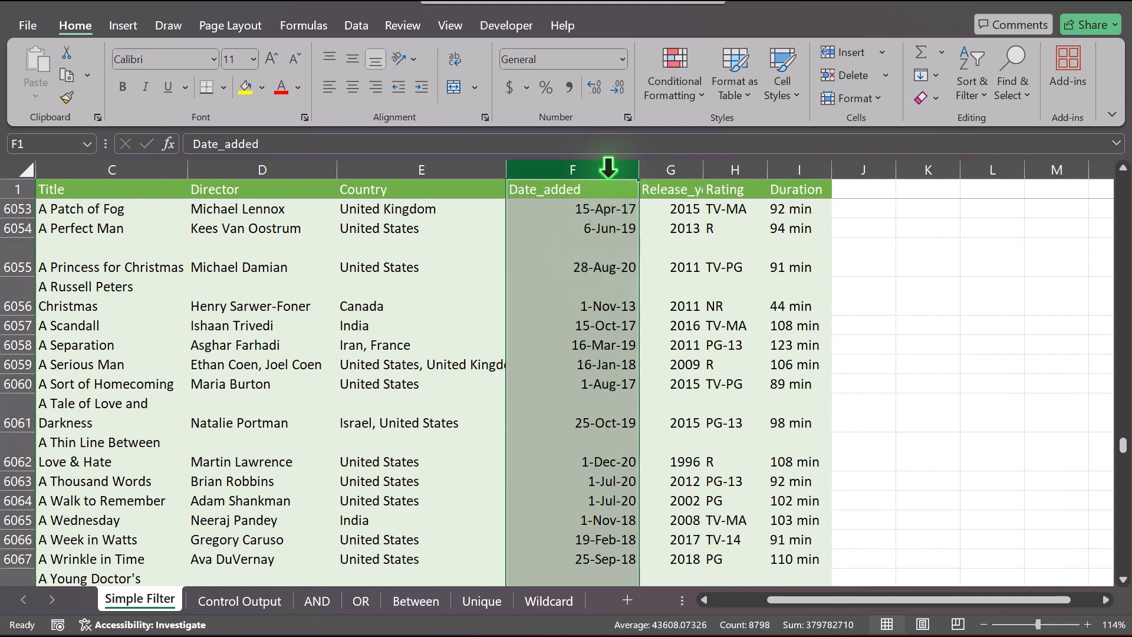
Step: Insert a blank column before Date_added and a blank row above row 6054, and undo both insertions
key("ctrl+plus")
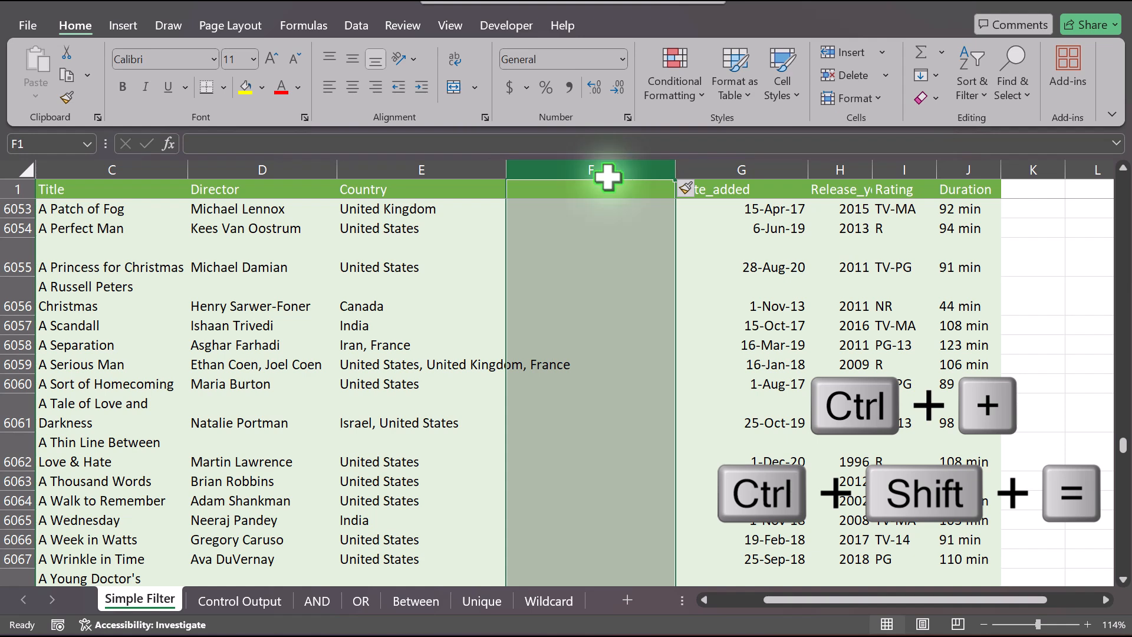
left_click(11, 229)
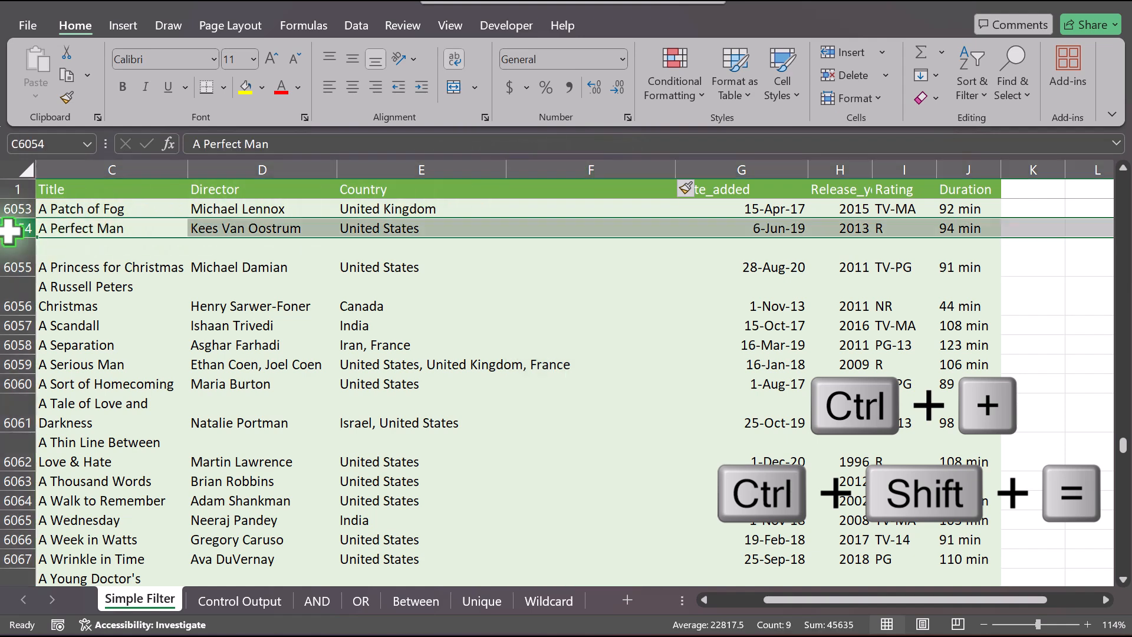
key("ctrl+plus")
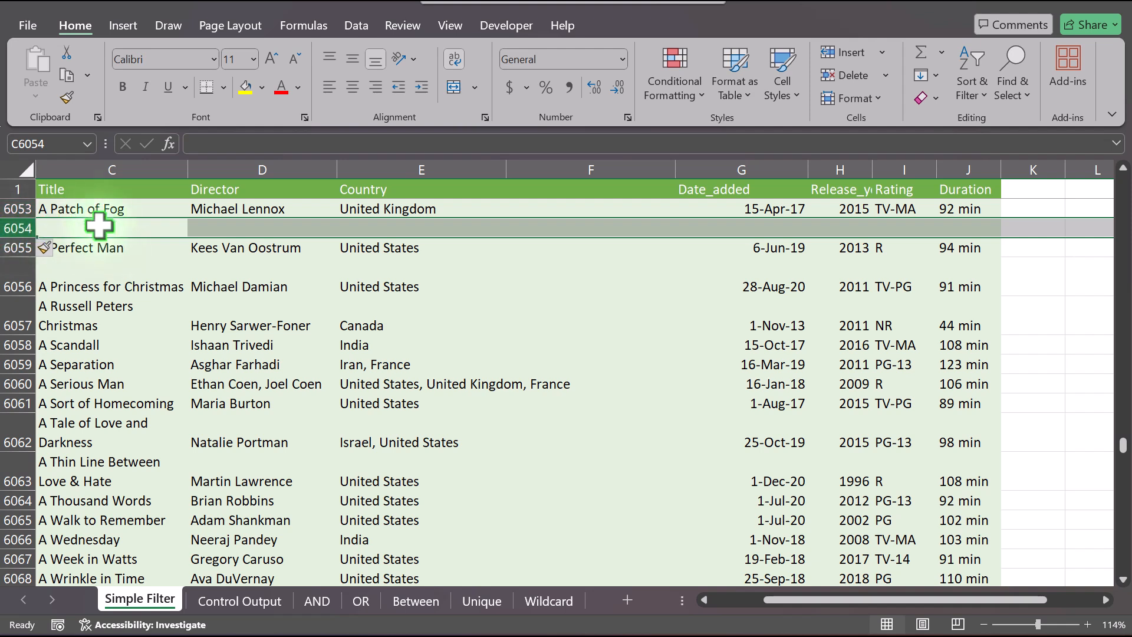
key("ctrl+z")
key("ctrl+z")
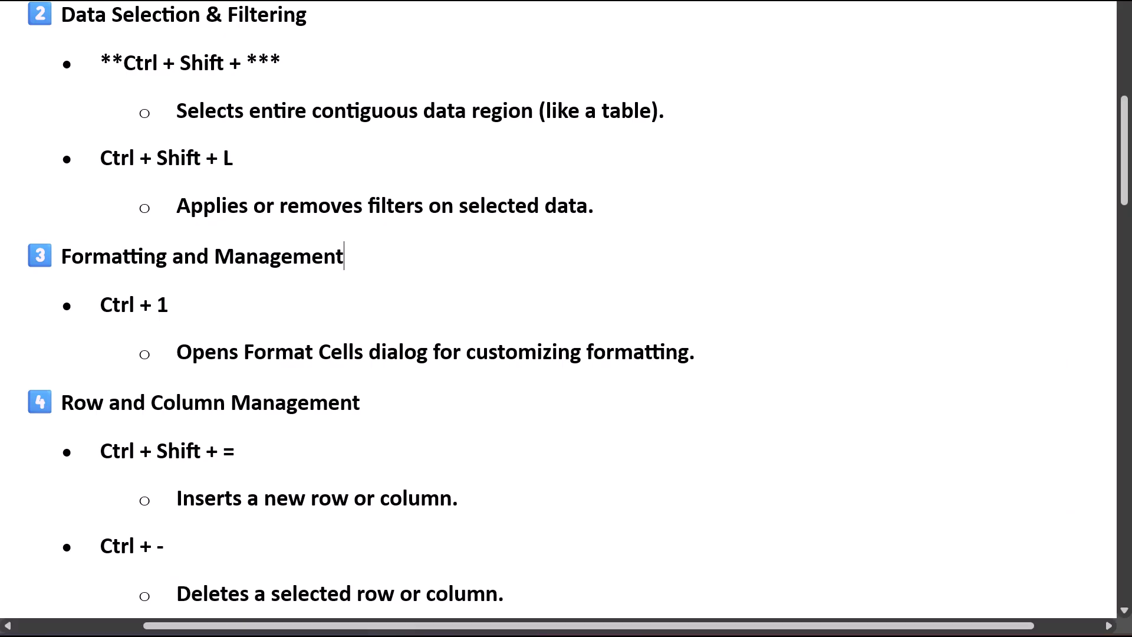
Step: Bring the deletion shortcut in the lesson notes into view, and look over the available commands for column F and row 6055 in Excel
scroll(257, 538, "down", 2)
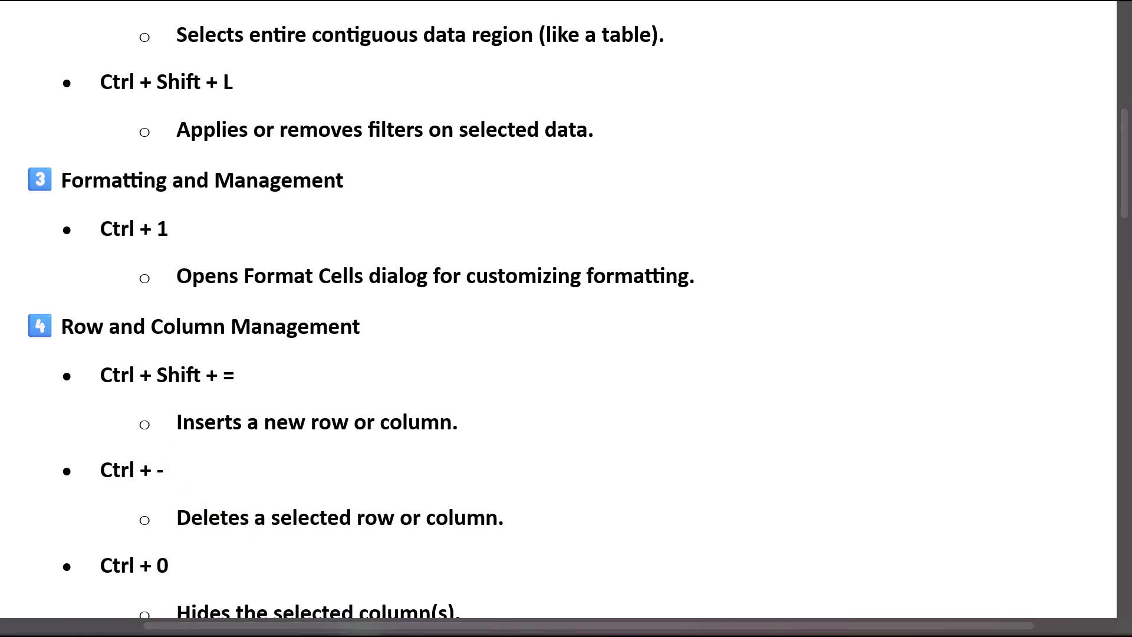
mouse_move(397, 627)
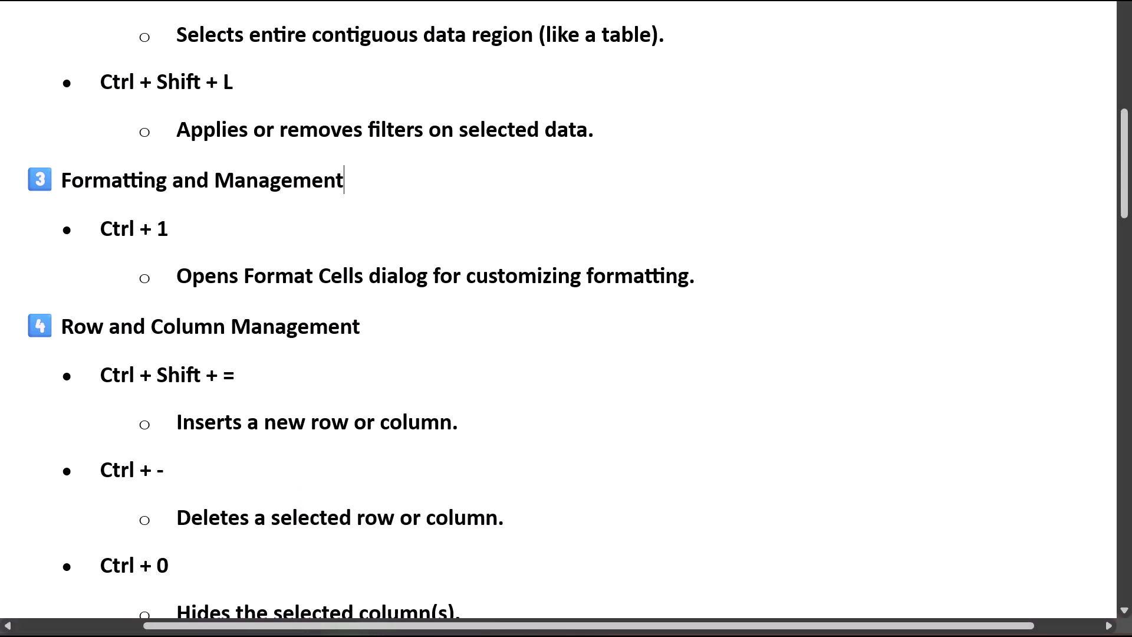
left_click(288, 628)
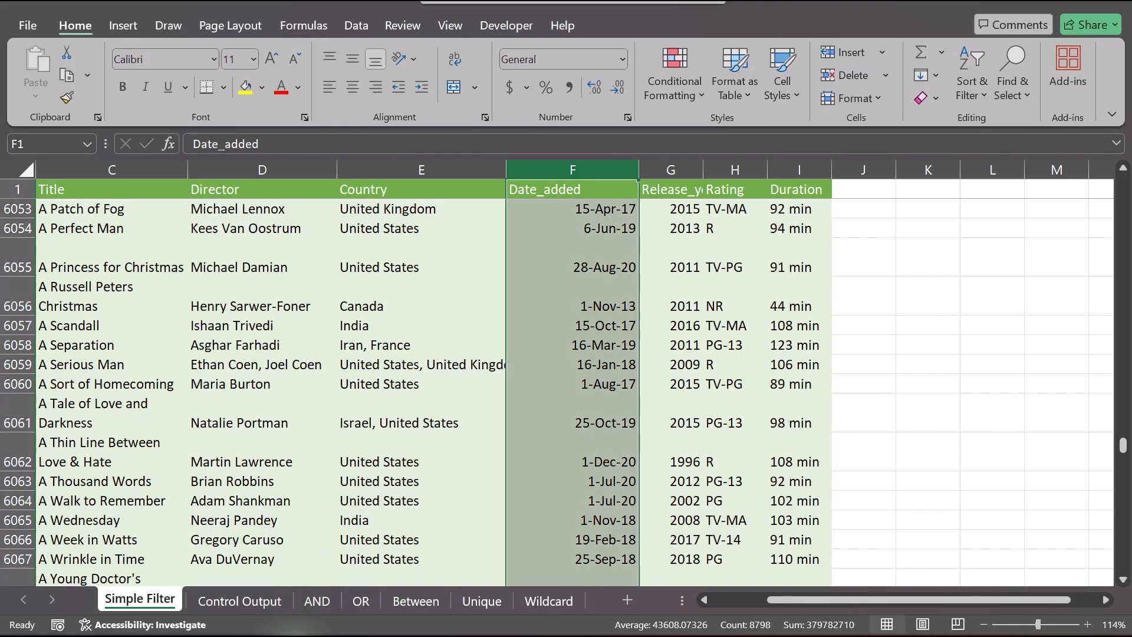
right_click(583, 168)
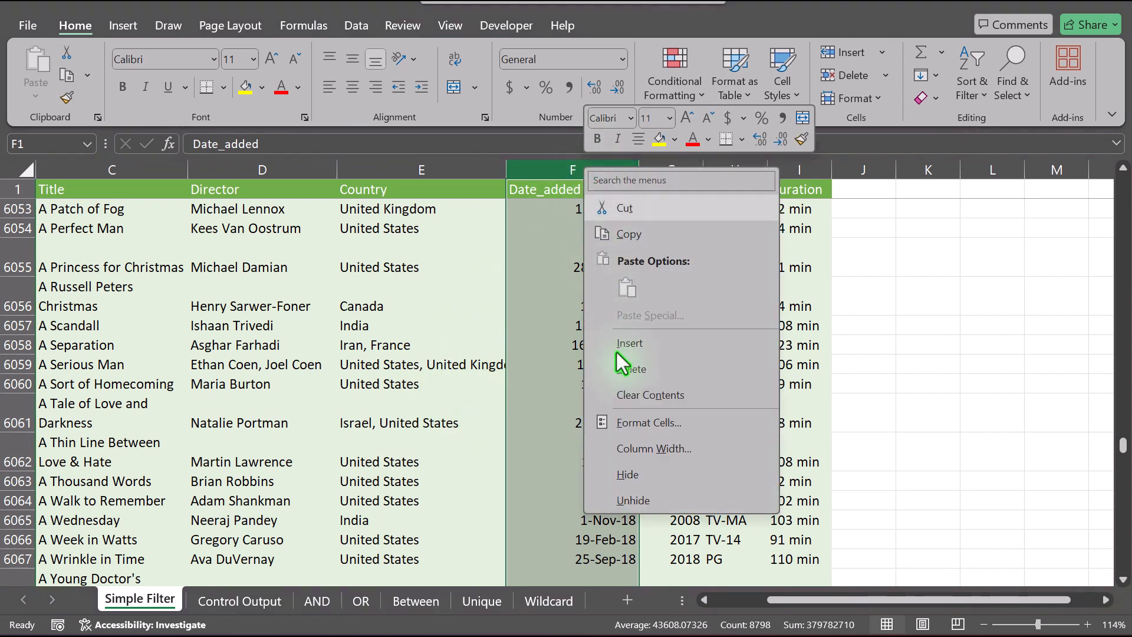
key("Escape")
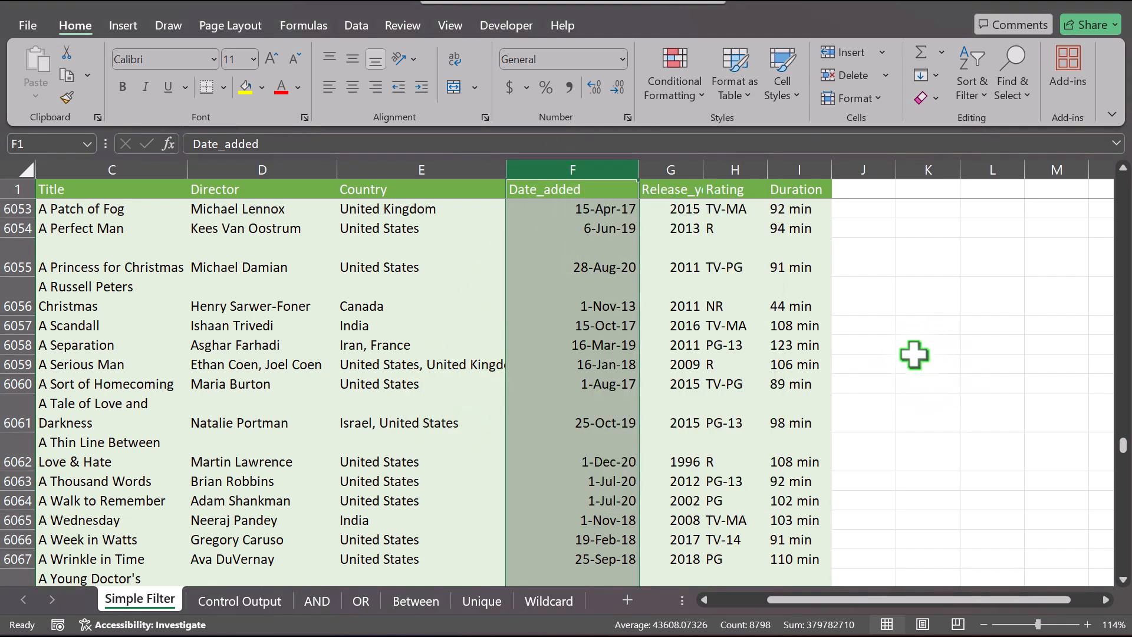
left_click(19, 267)
right_click(19, 267)
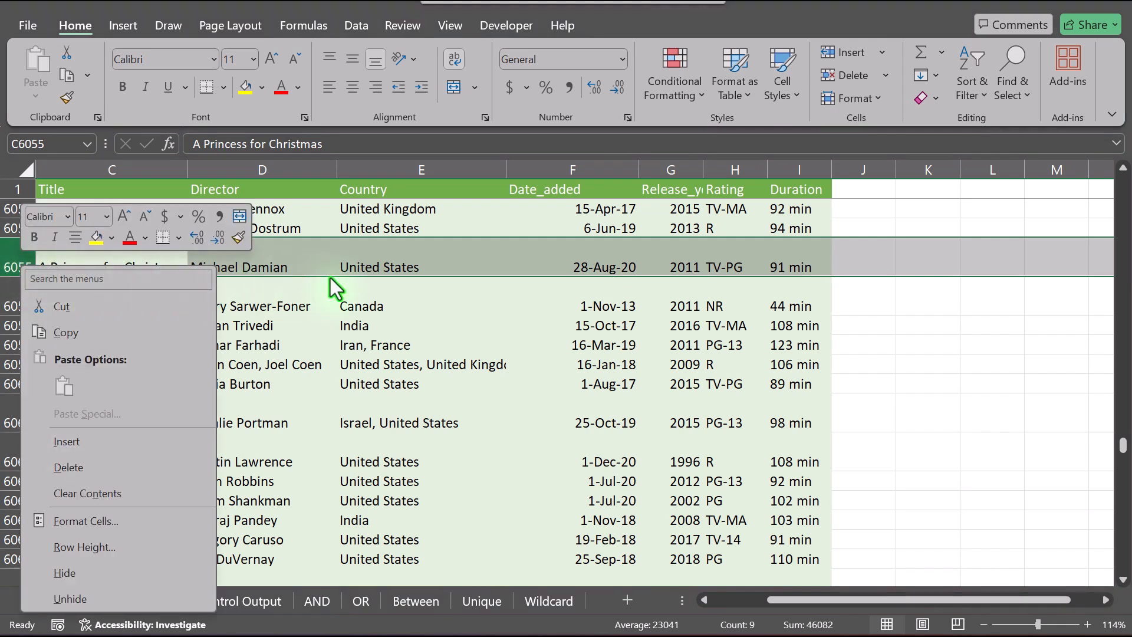
key("Escape")
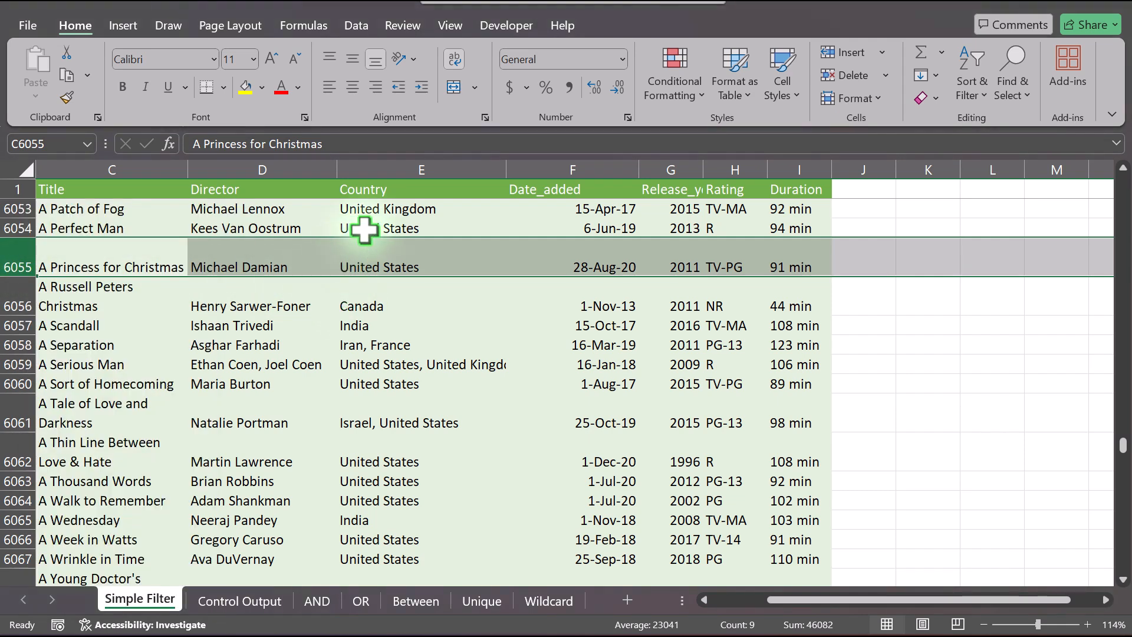
Step: Delete the entire Country column
left_click(404, 166)
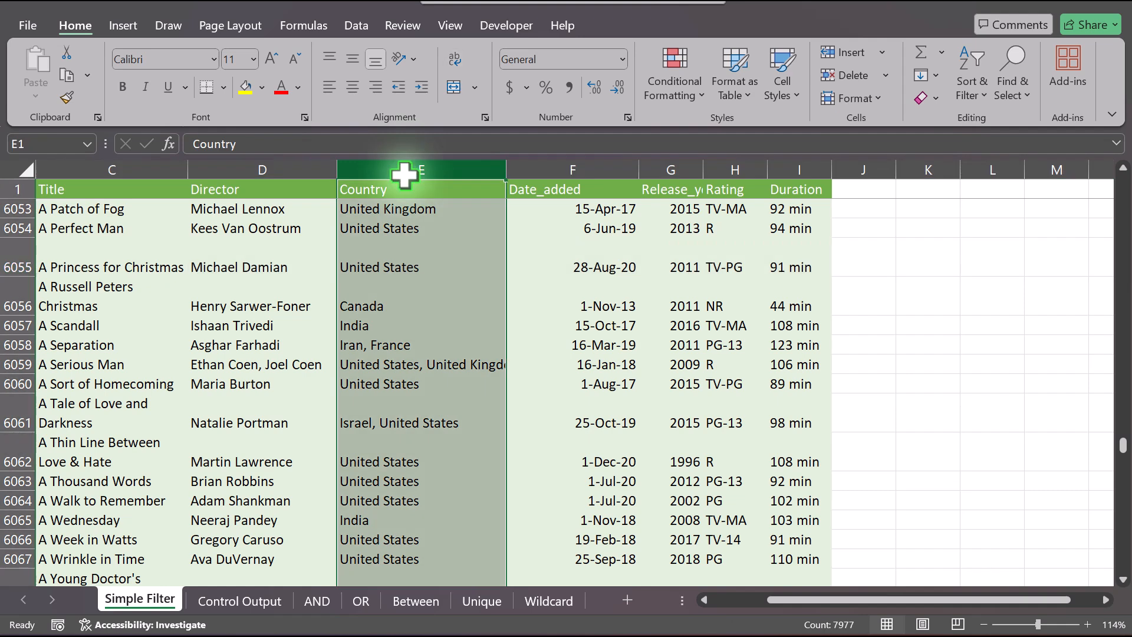
key("ctrl+minus")
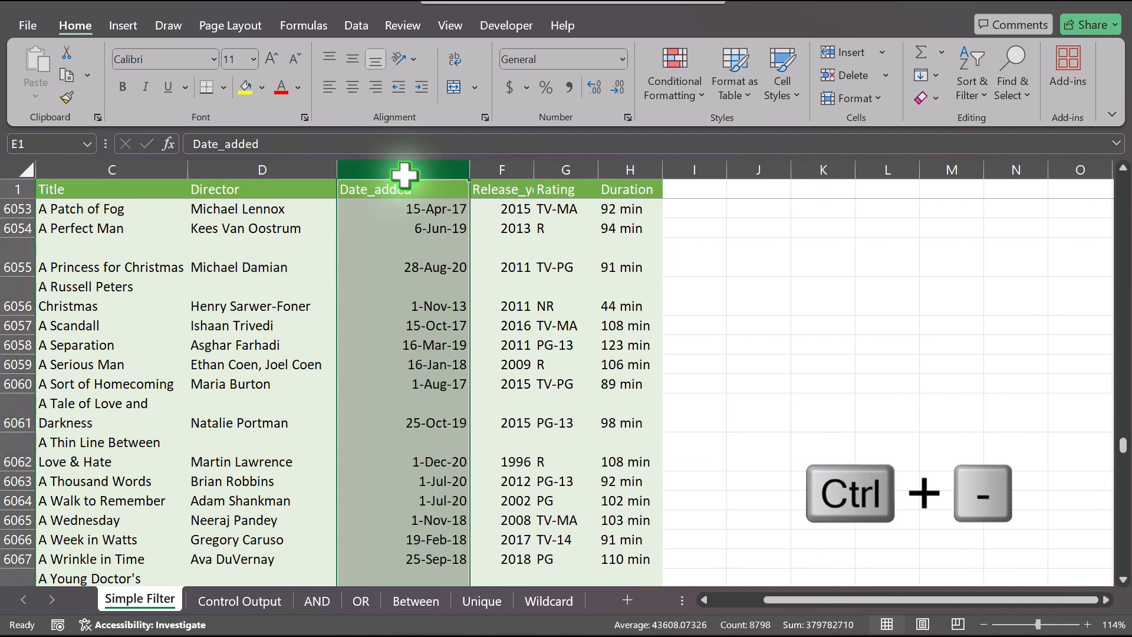
Step: Show the delete options for the Director cell in row 6053 twice, by shortcut and by command, cancelling each time
left_click(234, 210)
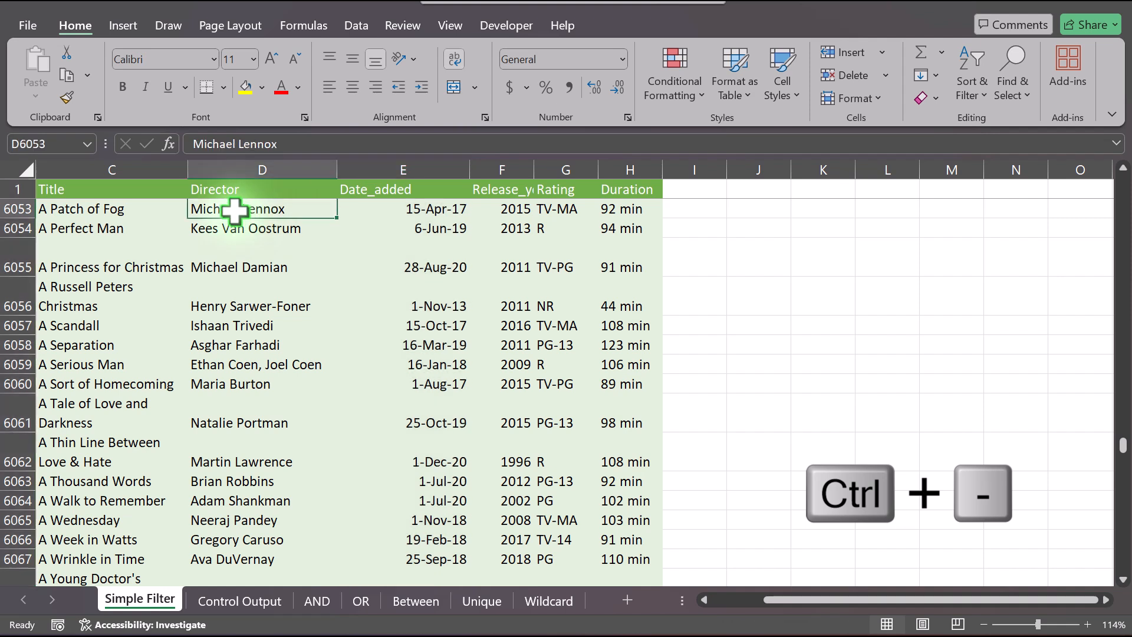
key("ctrl+minus")
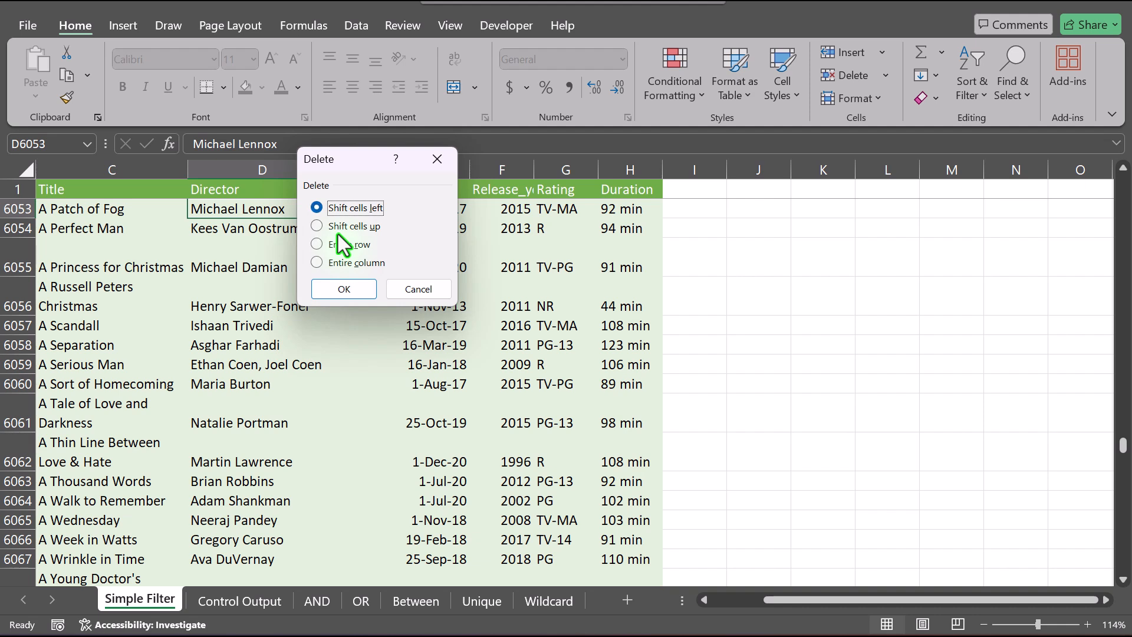
left_click(402, 283)
right_click(283, 211)
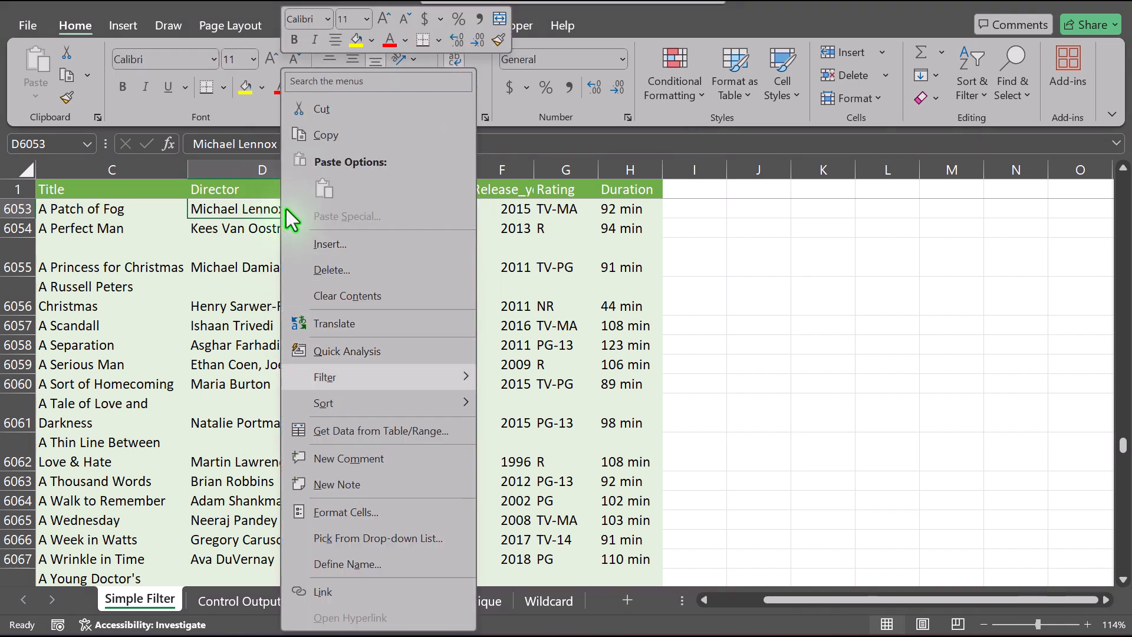
left_click(348, 261)
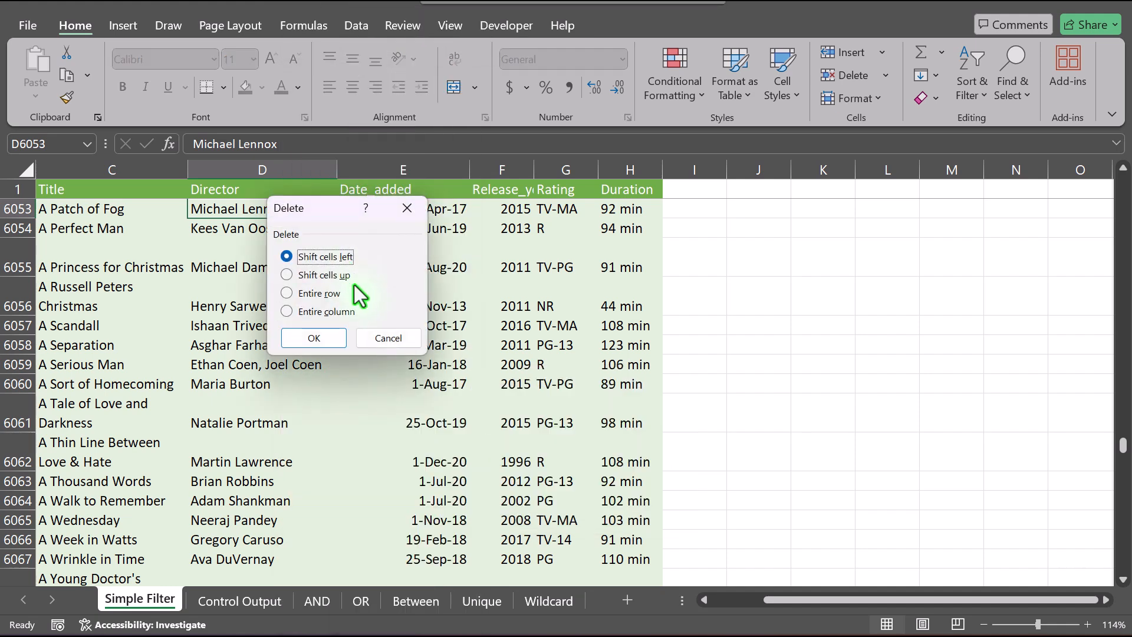
left_click(369, 339)
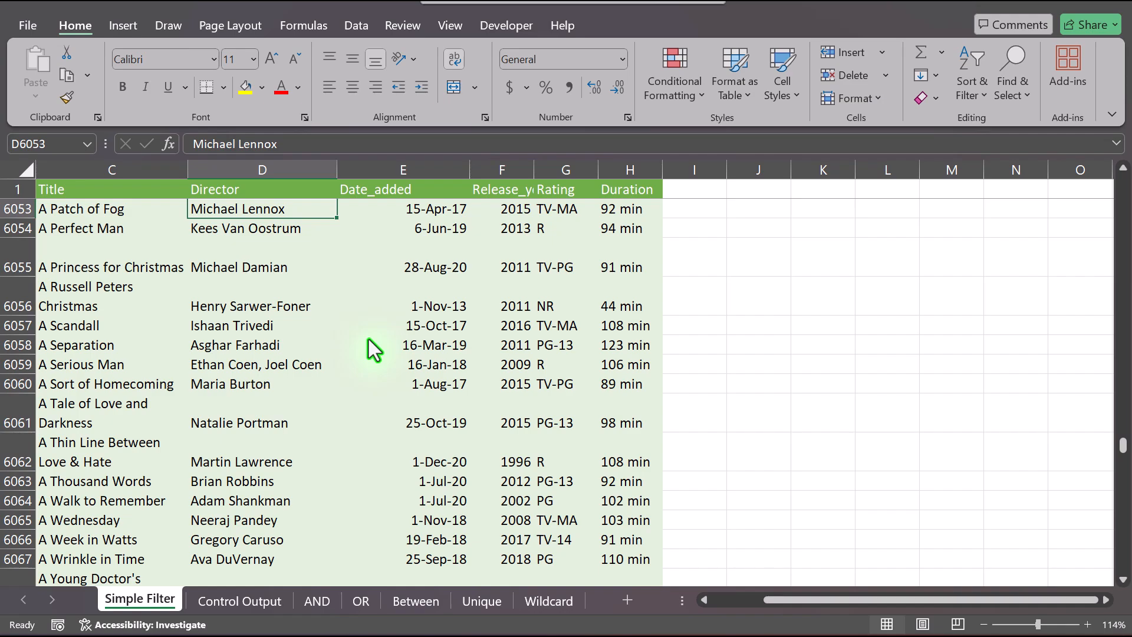
Step: Bring the column-hiding shortcut in the Word lesson notes into view and highlight its 0
key("alt+Tab")
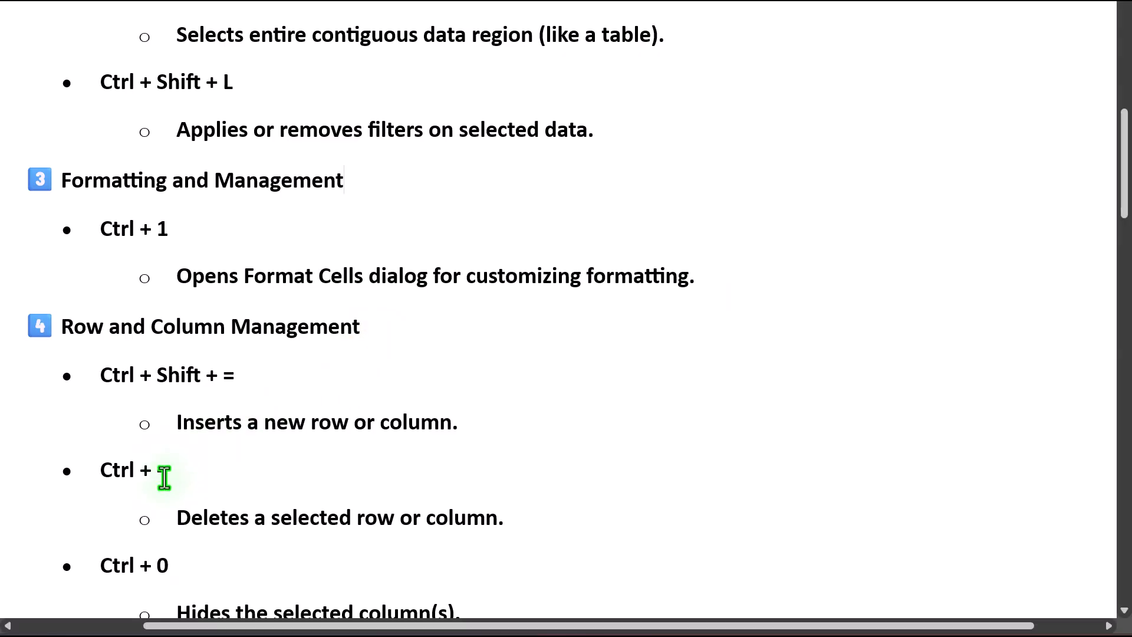
key("alt+Tab")
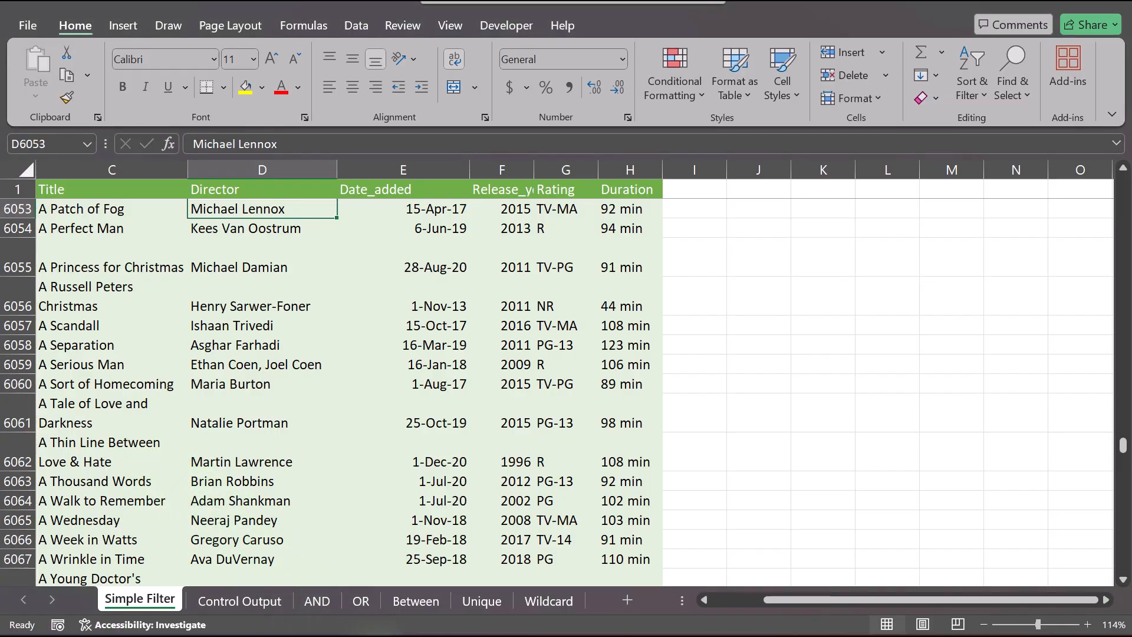
key("alt+Tab")
scroll(560, 318, "down", 3)
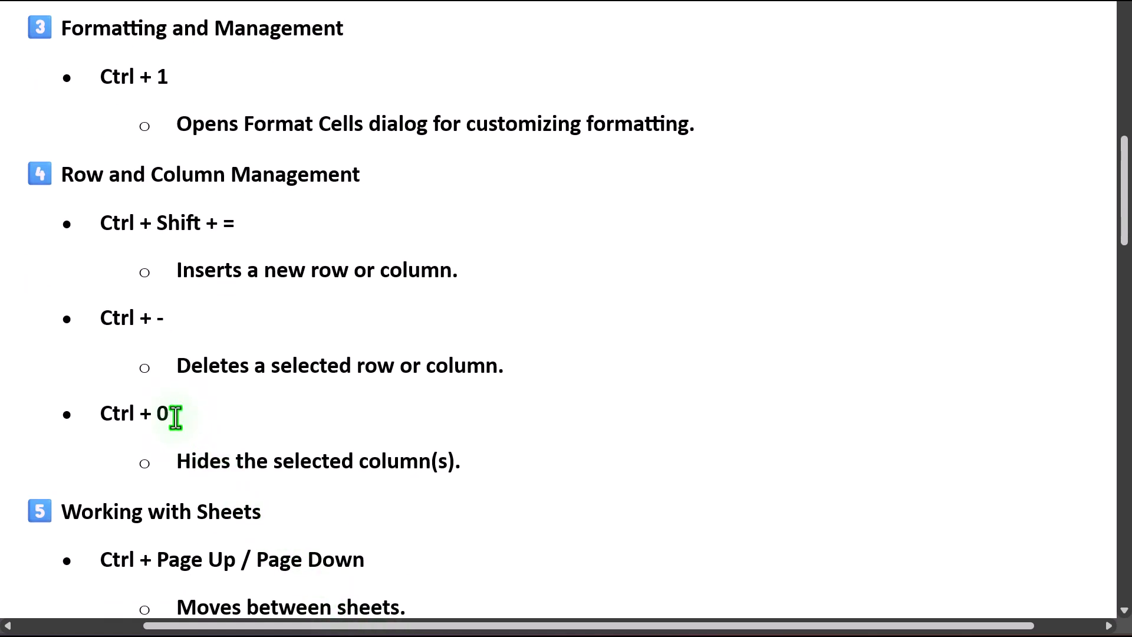
left_click_drag(173, 413, 158, 412)
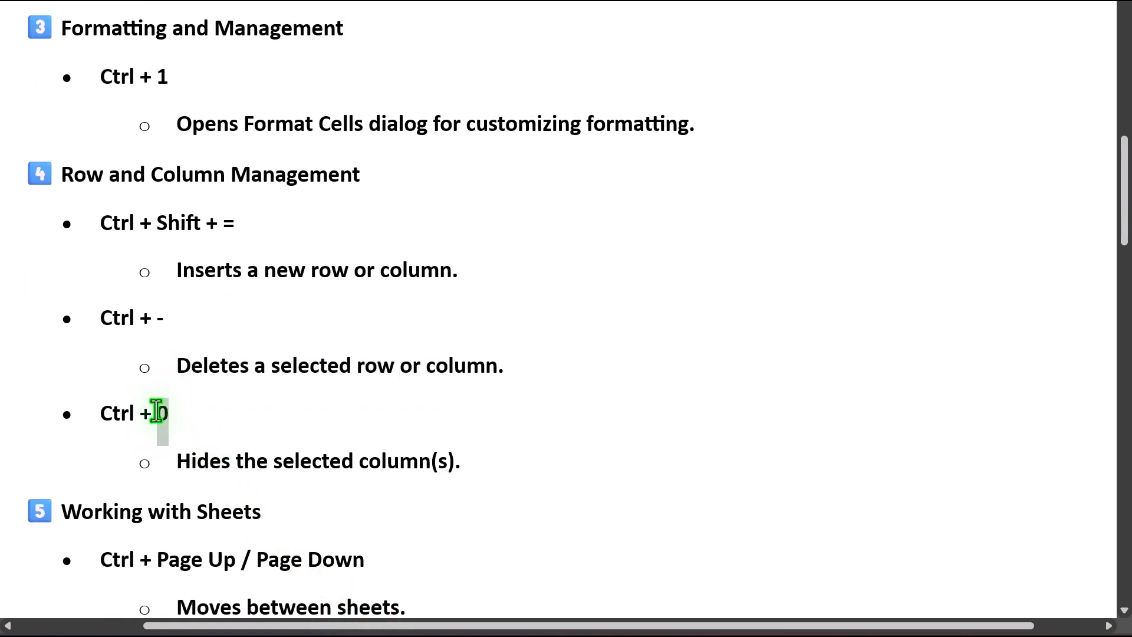
Step: Switch to Excel, hide the Date_added column, and unhide it at a slightly narrower width
left_click(278, 636)
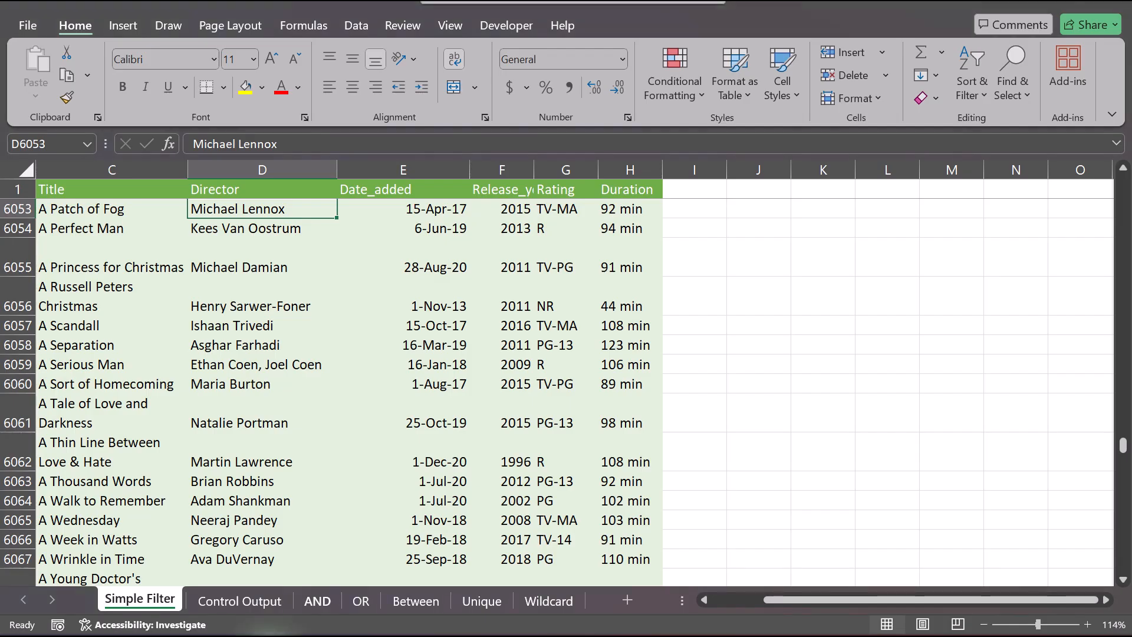
left_click(434, 171)
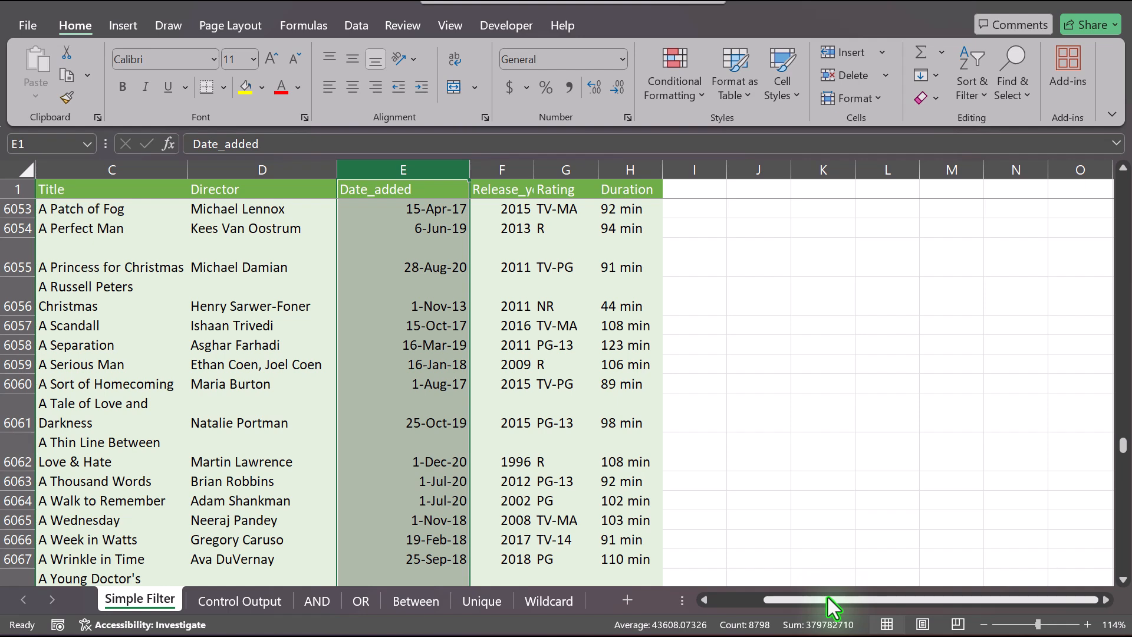
left_click_drag(828, 596, 746, 596)
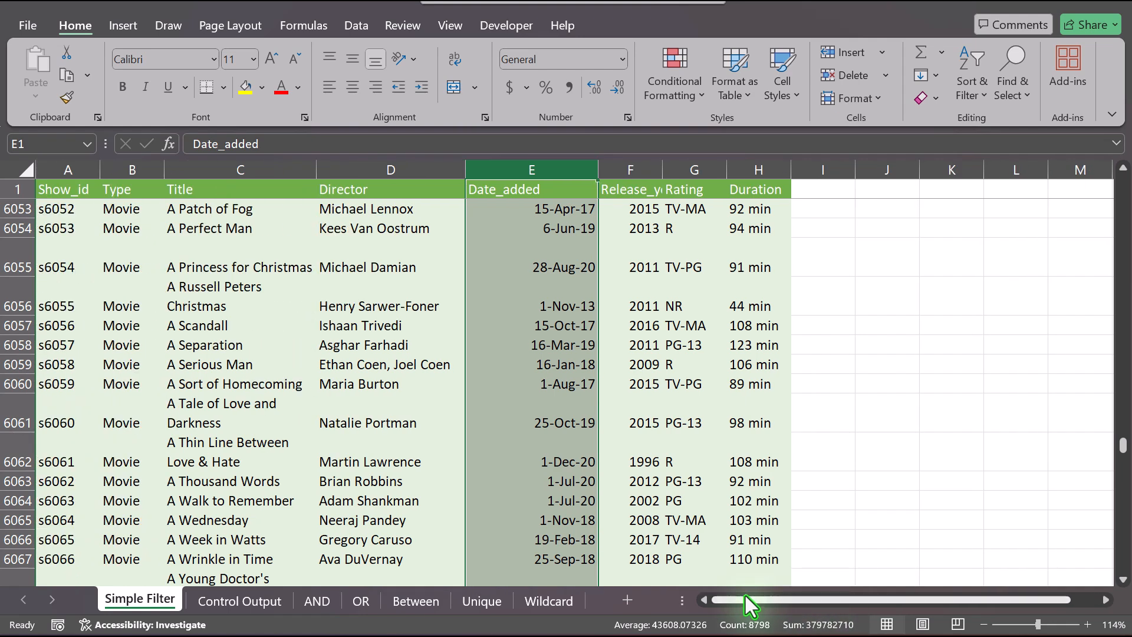
key("ctrl+0")
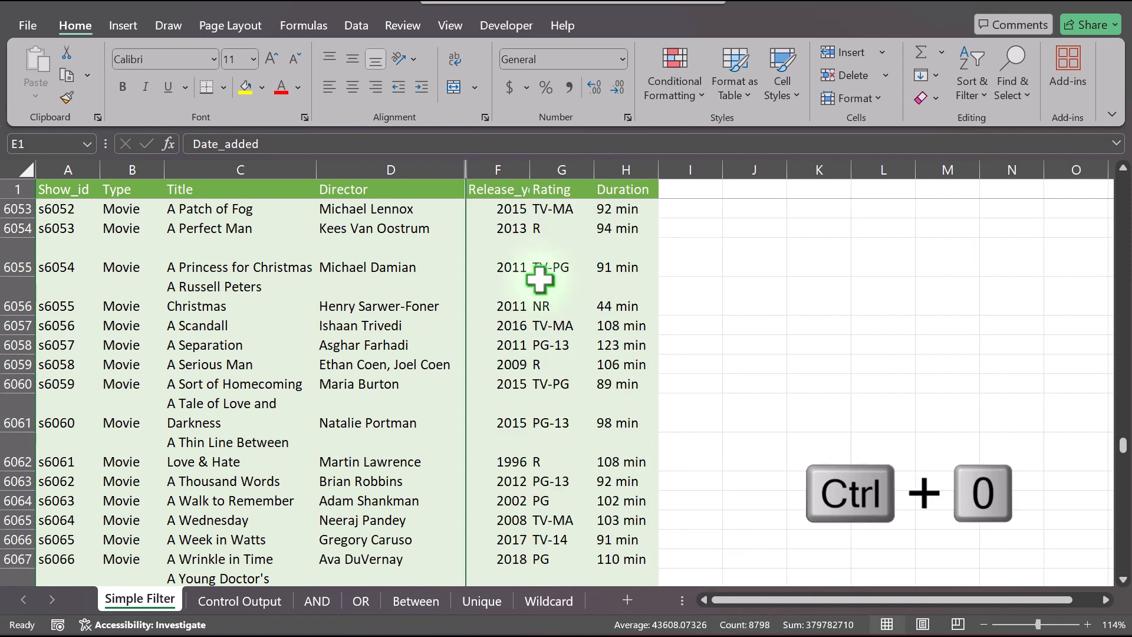
left_click_drag(466, 167, 573, 163)
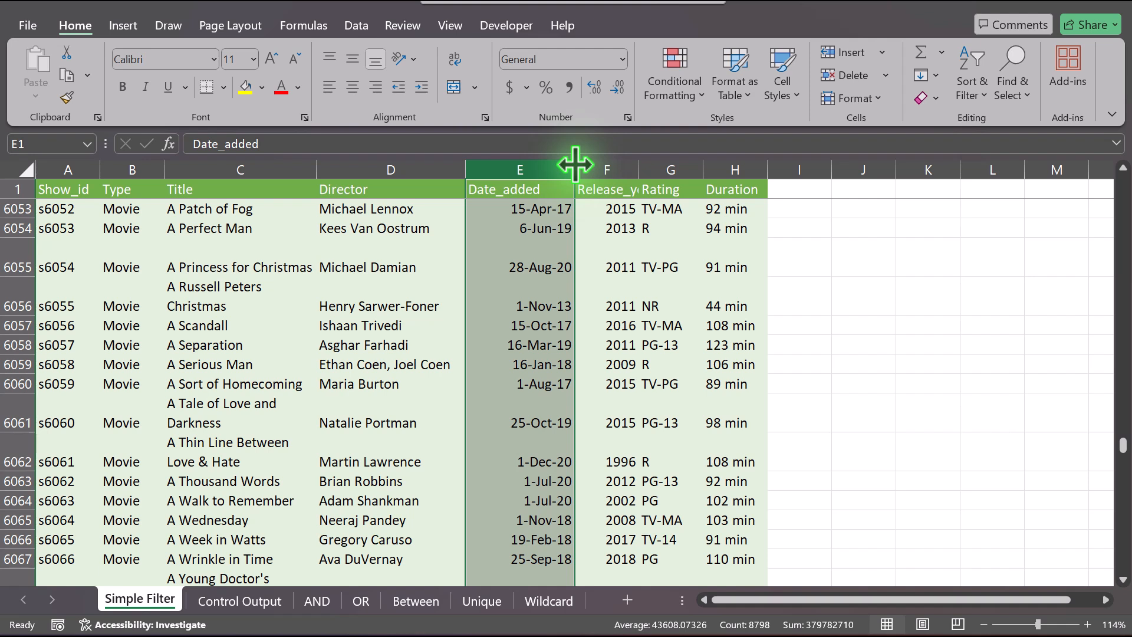
Step: Switch to the Word lesson notes and bring the Working with Sheets section into view
mouse_move(395, 633)
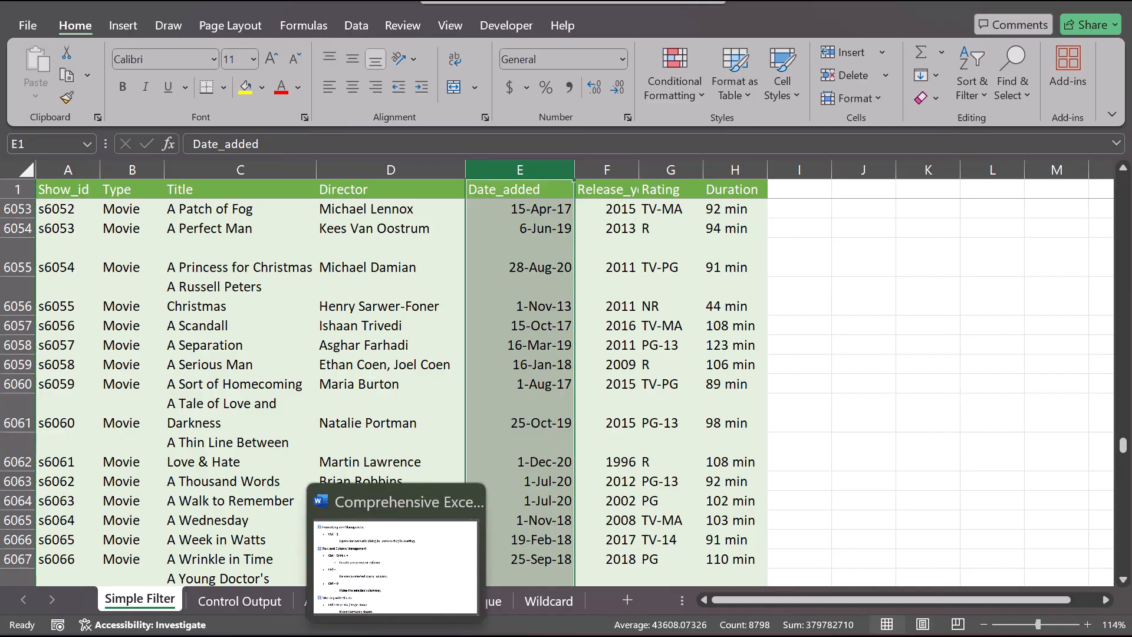
left_click(395, 566)
scroll(320, 470, "down", 2)
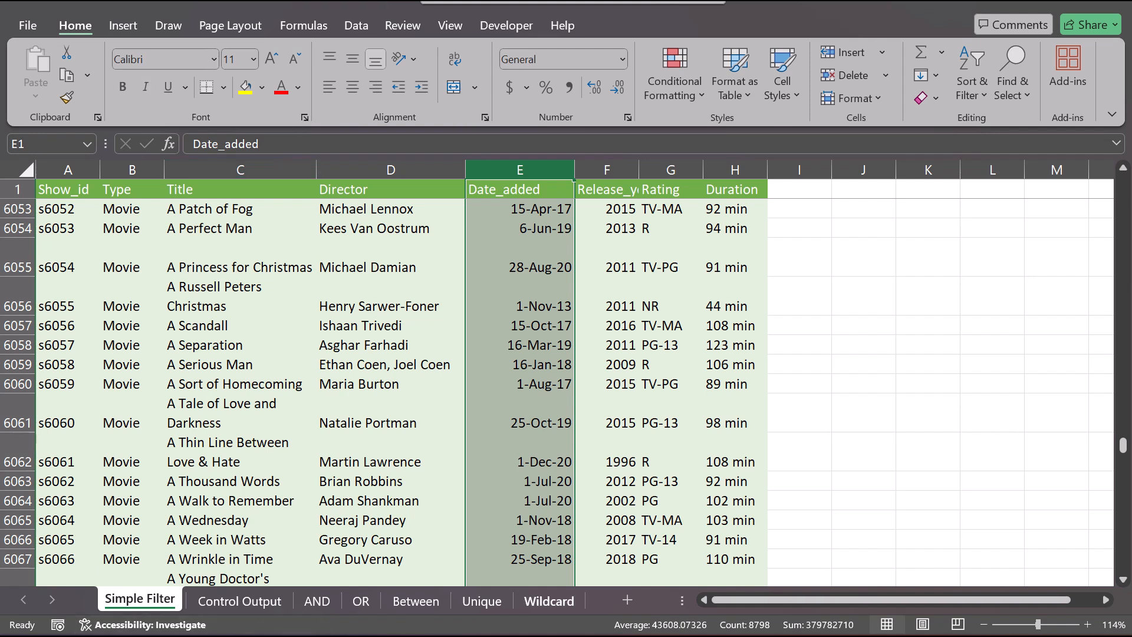
Step: Visit the Between, Unique, Wildcard, OR, AND and Control Output sheets in Excel one after another
left_click(414, 598)
left_click(487, 601)
left_click(554, 599)
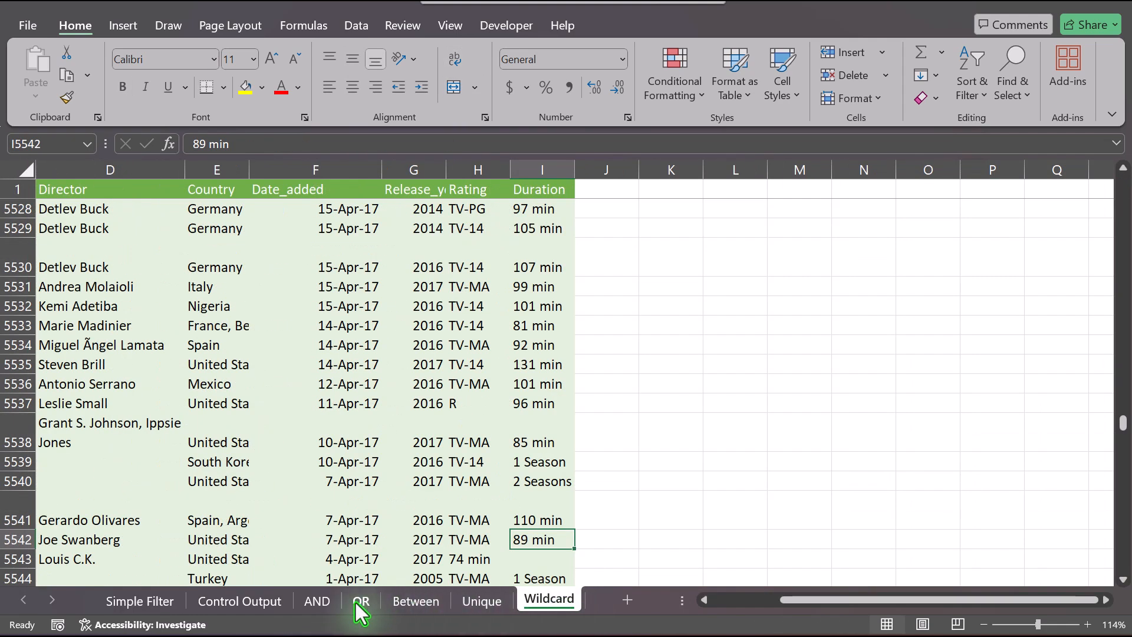
left_click(358, 601)
left_click(319, 601)
left_click(249, 602)
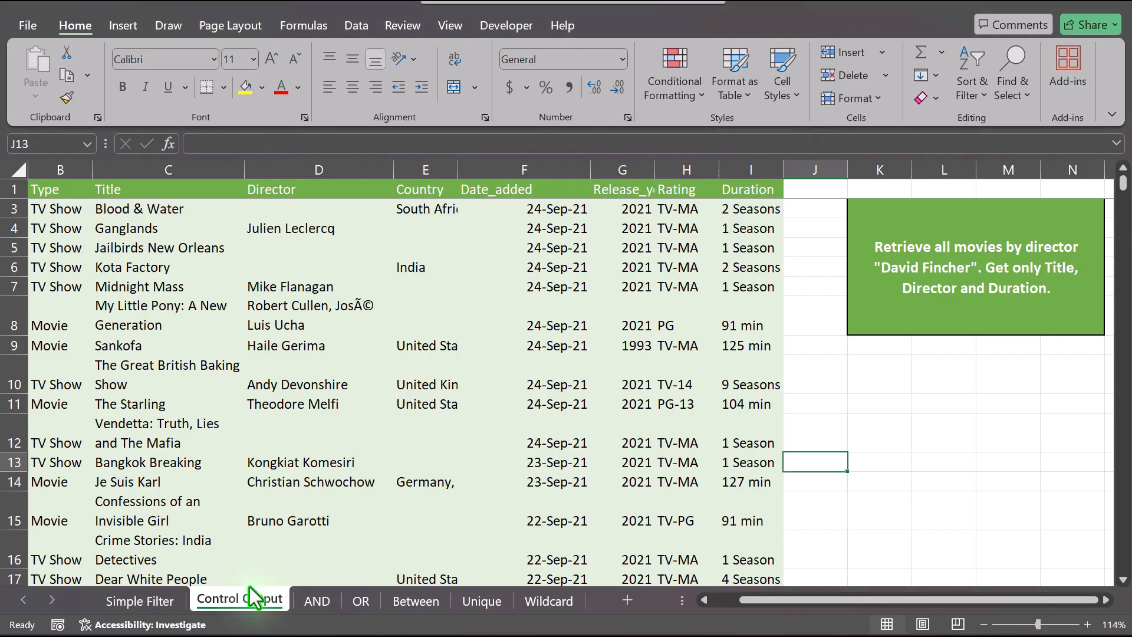
Step: Move back to the Simple Filter sheet and step through the sheets in order up to Wildcard, using the sheet-switching shortcuts
key("ctrl+Page_Up")
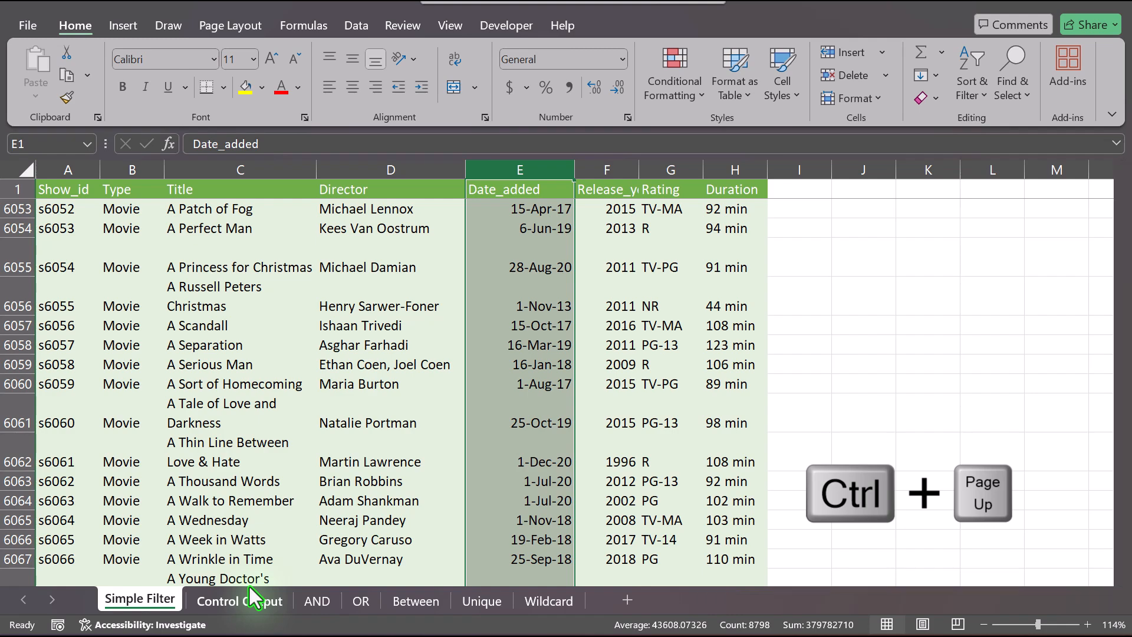
key("ctrl+Page_Down")
key("ctrl+Page_Down")
key("ctrl+Page_Down")
key("ctrl+Page_Down")
key("ctrl+Page_Up")
key("ctrl+Page_Down")
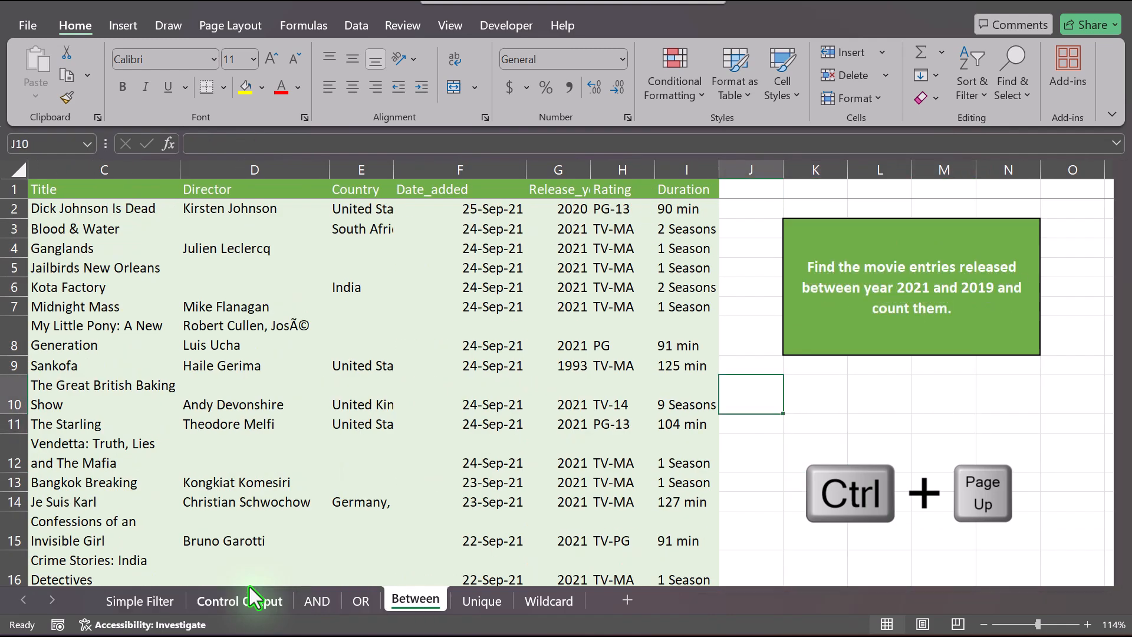
key("ctrl+Page_Down")
key("ctrl+Page_Down")
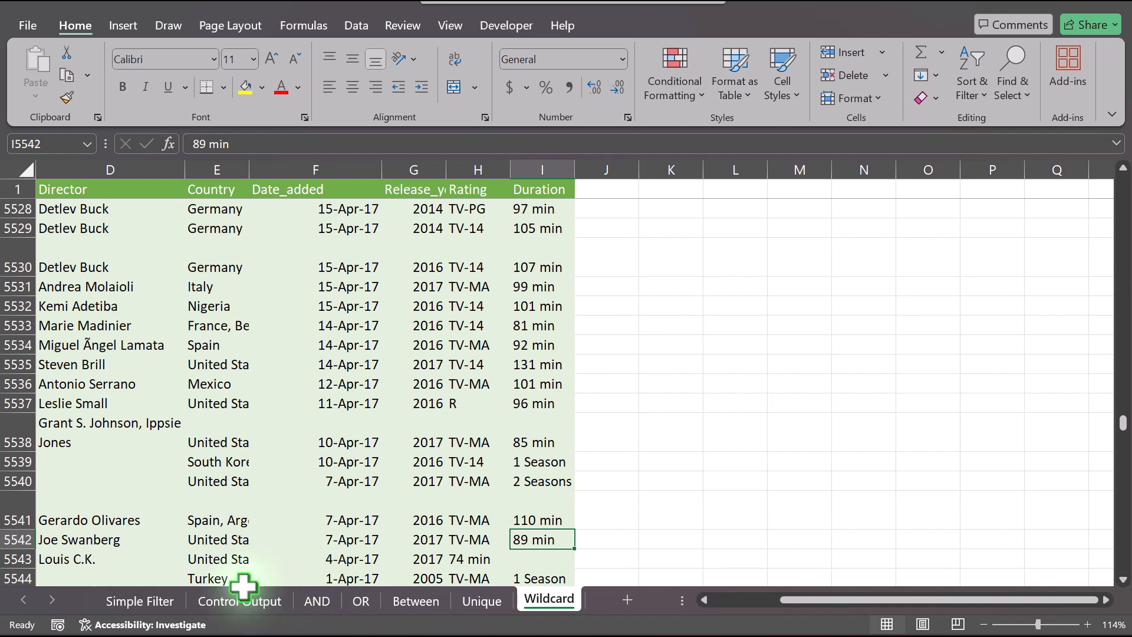
Step: Switch to the Word lesson notes and bring the Quick Calculations shortcut for the SUM function into view
mouse_move(396, 636)
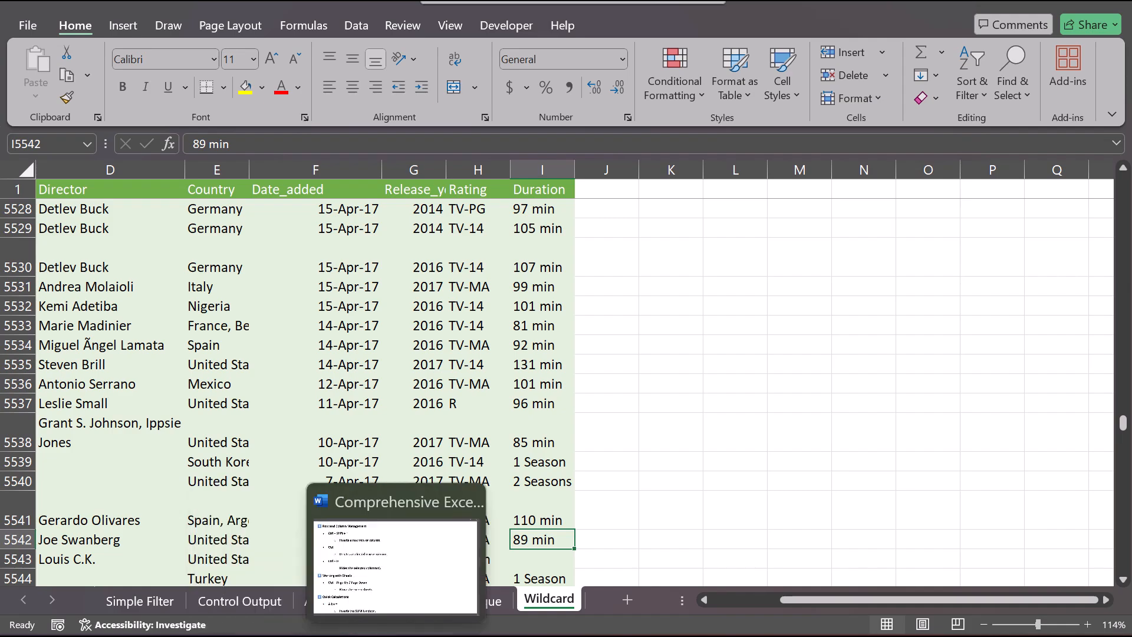
left_click(394, 591)
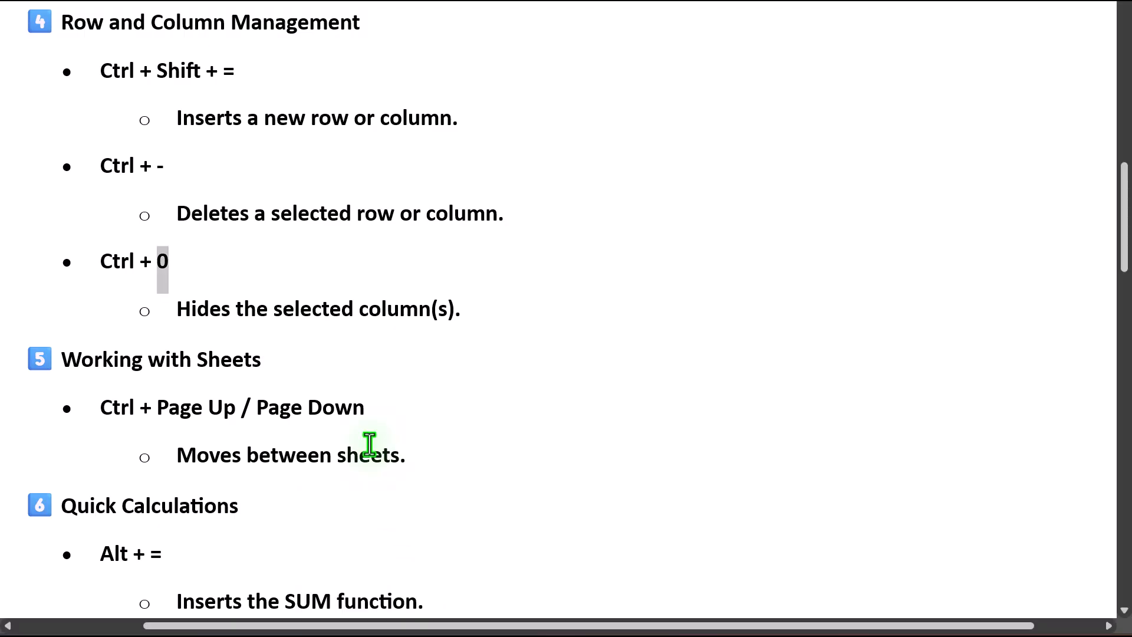
scroll(369, 445, "down", 1)
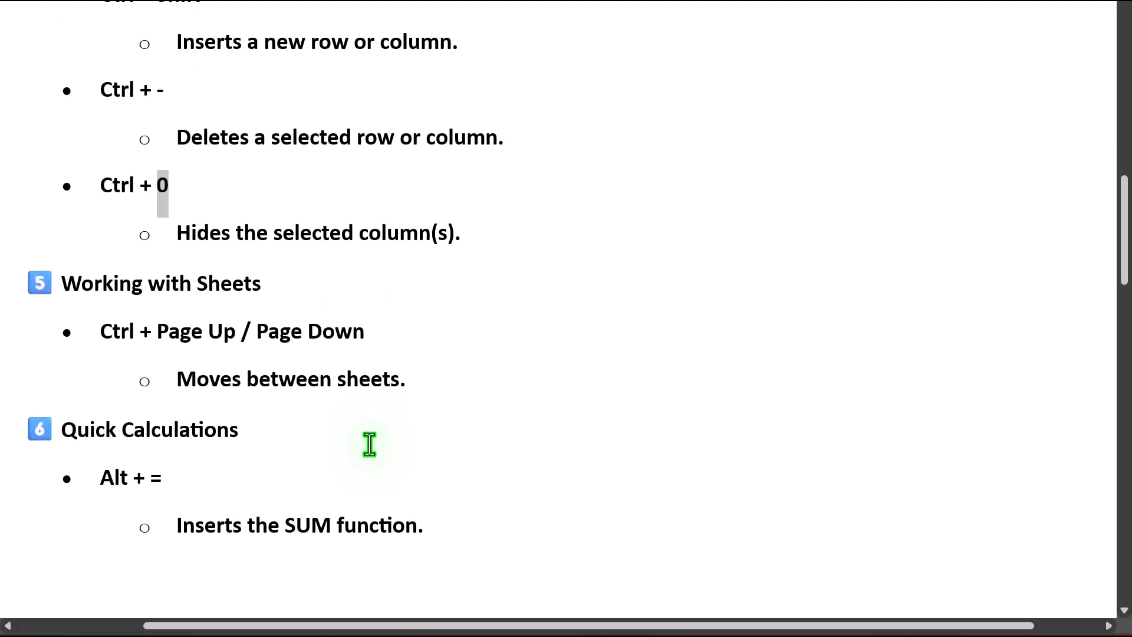
scroll(370, 445, "down", 1)
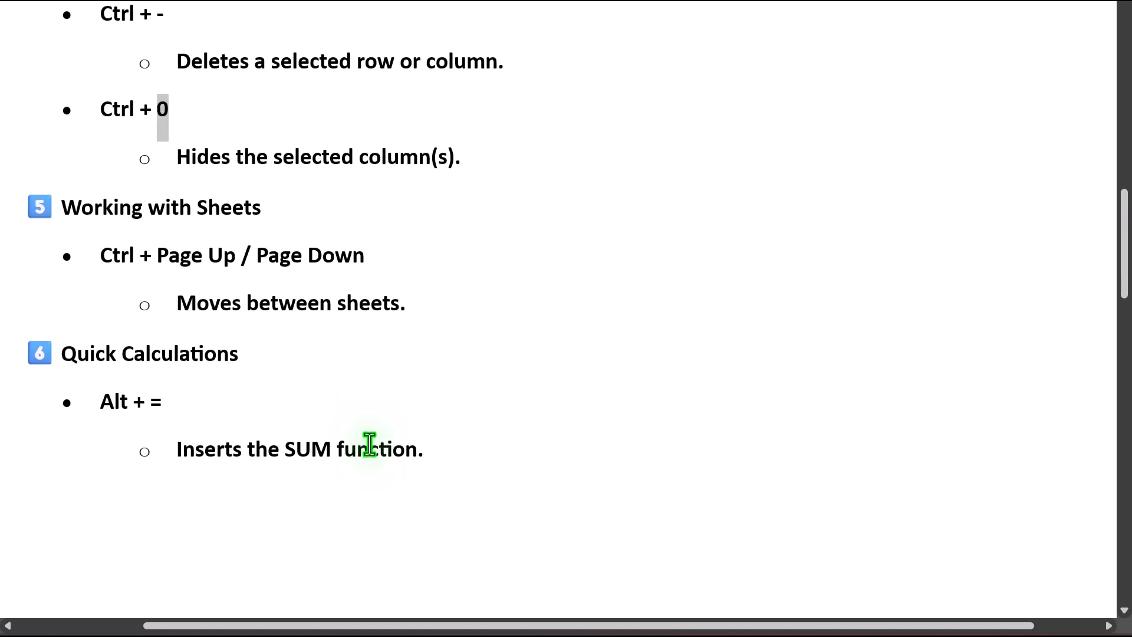
Step: In Excel's Wildcard sheet, insert an automatic sum of G2:G8808 below the Release_year data in G8809, and select the result cell
left_click(288, 636)
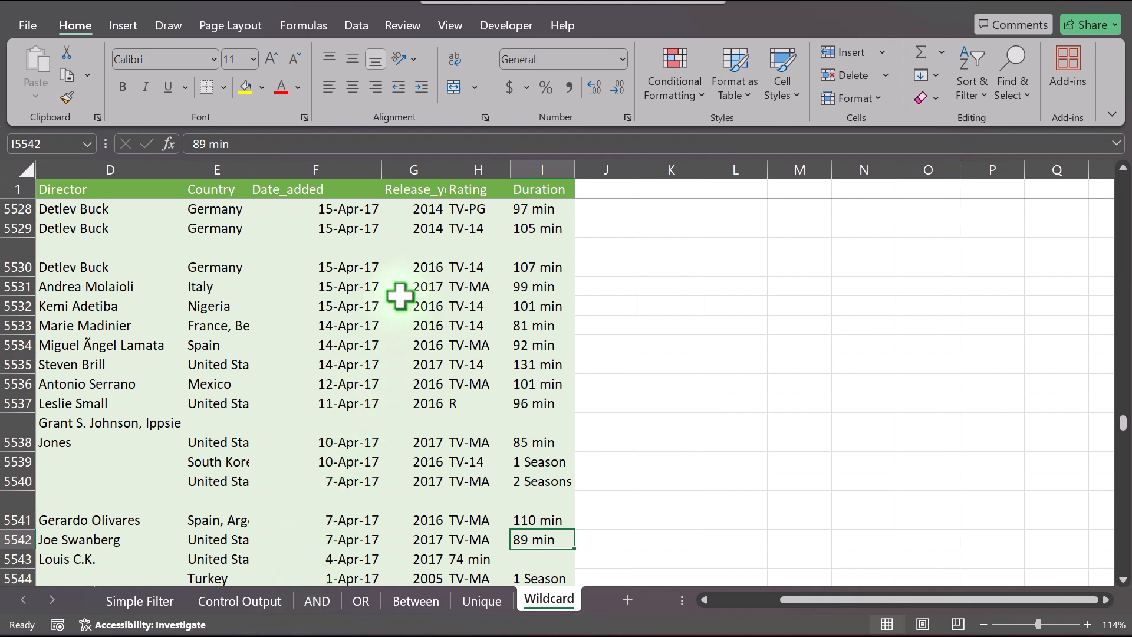
left_click(423, 228)
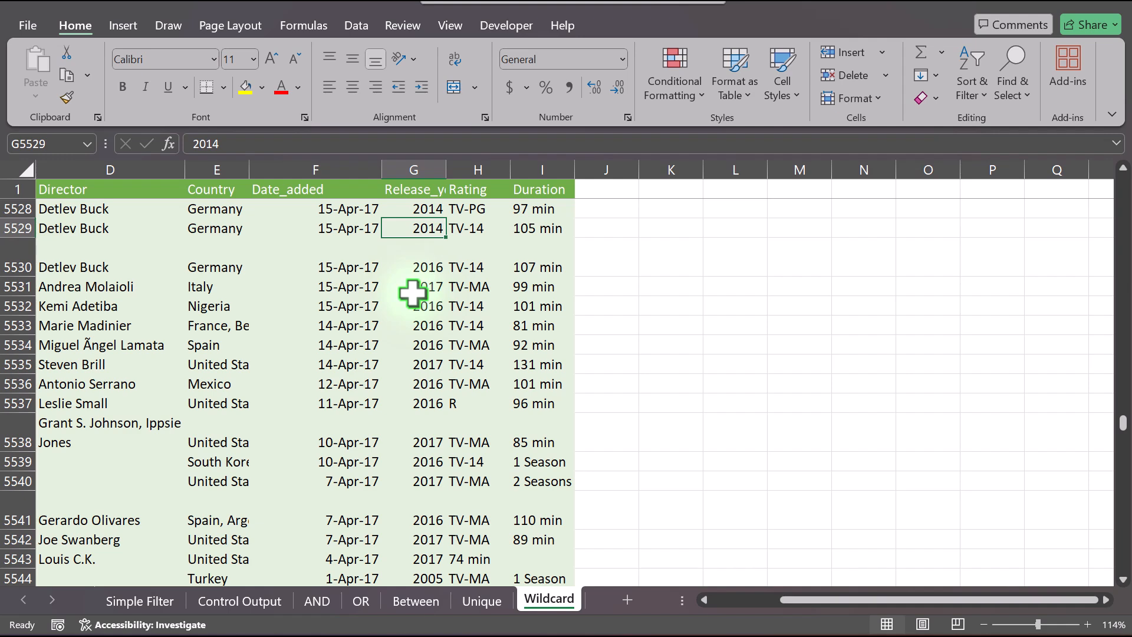
key("ctrl+Down")
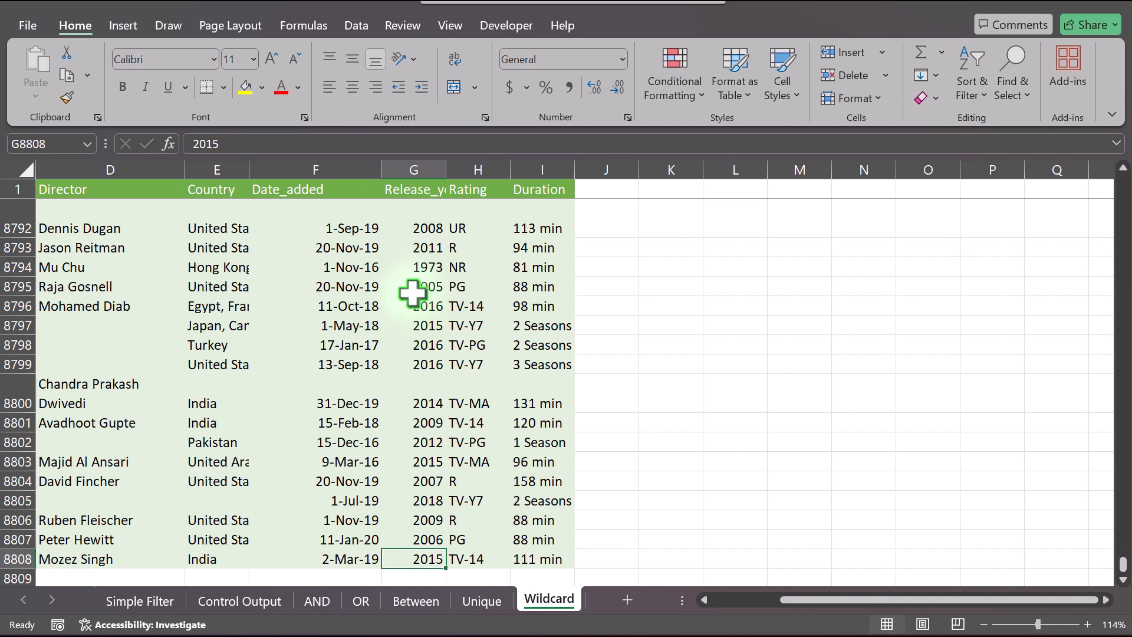
key("Down")
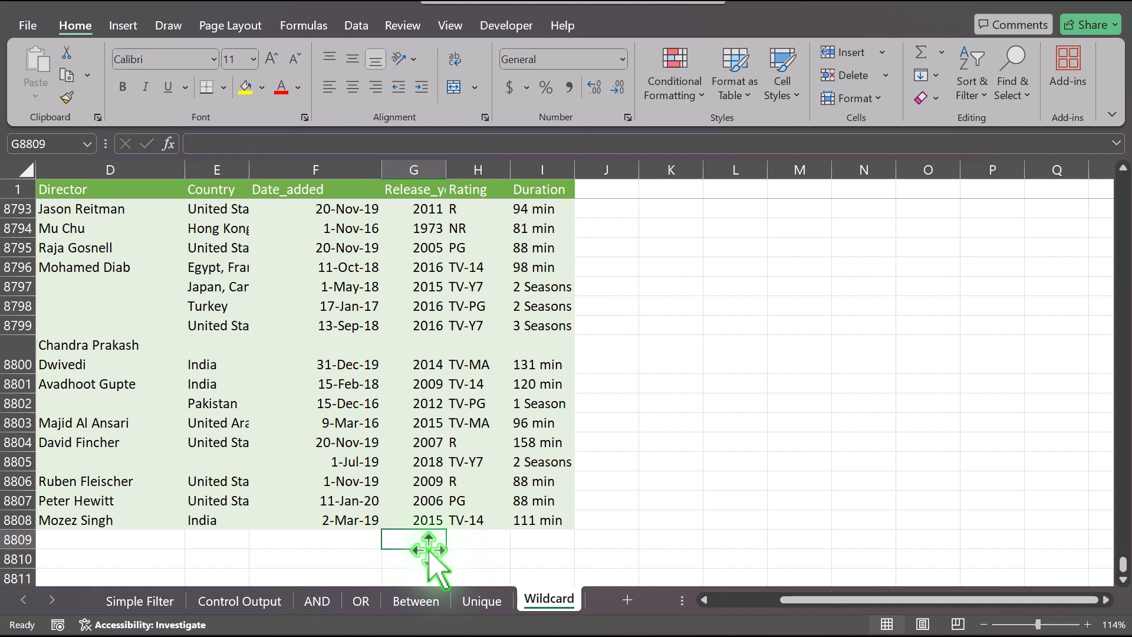
key("alt+equal")
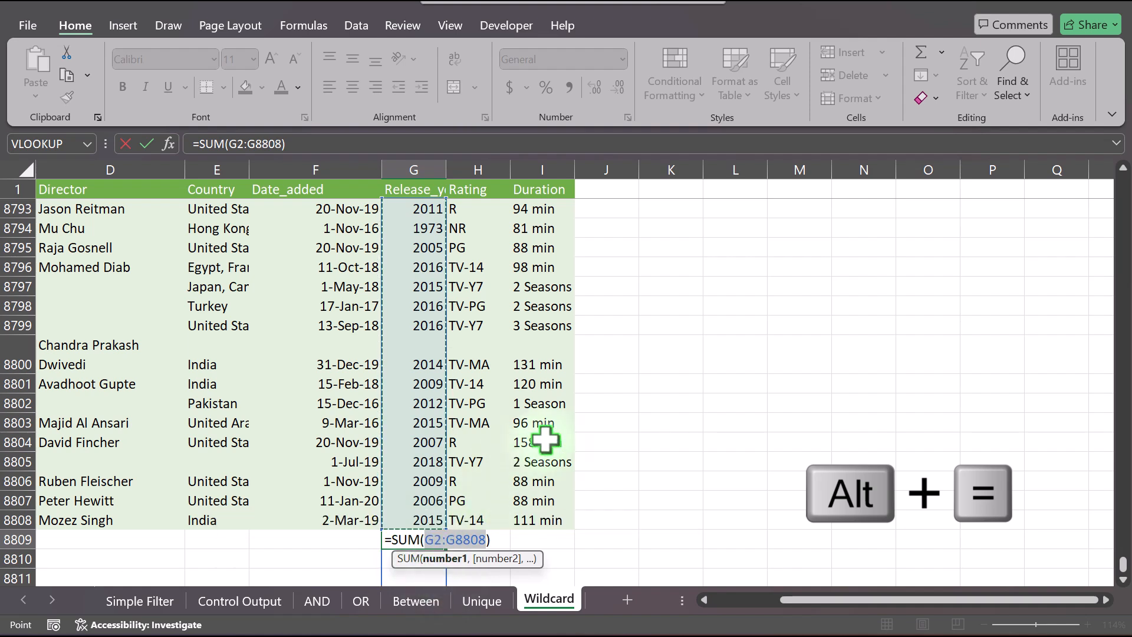
key("Return")
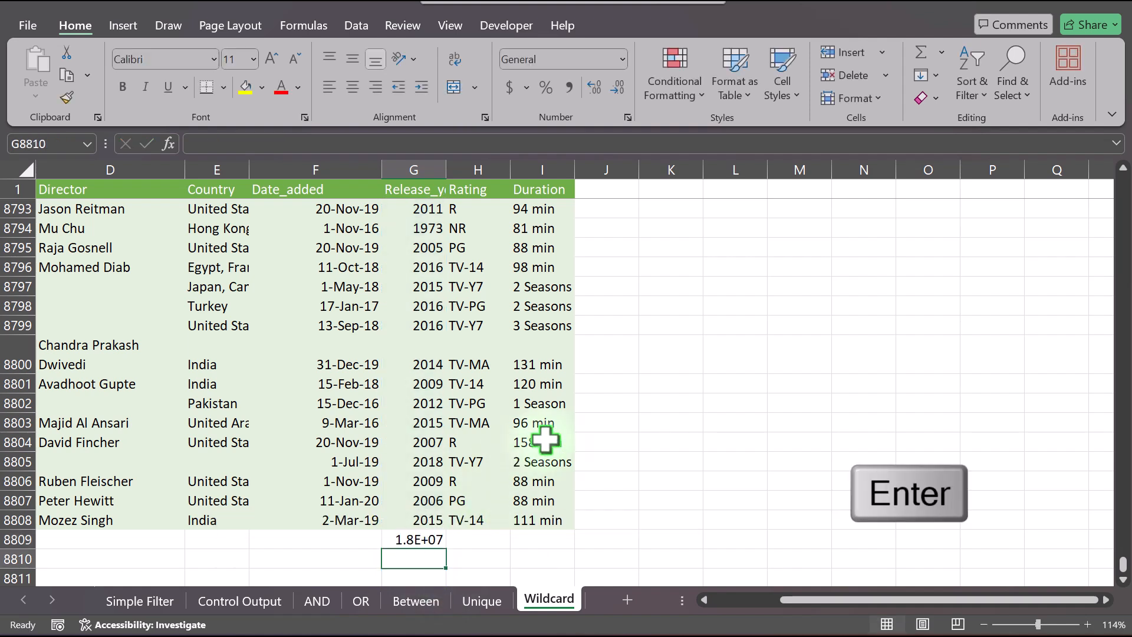
left_click(410, 537)
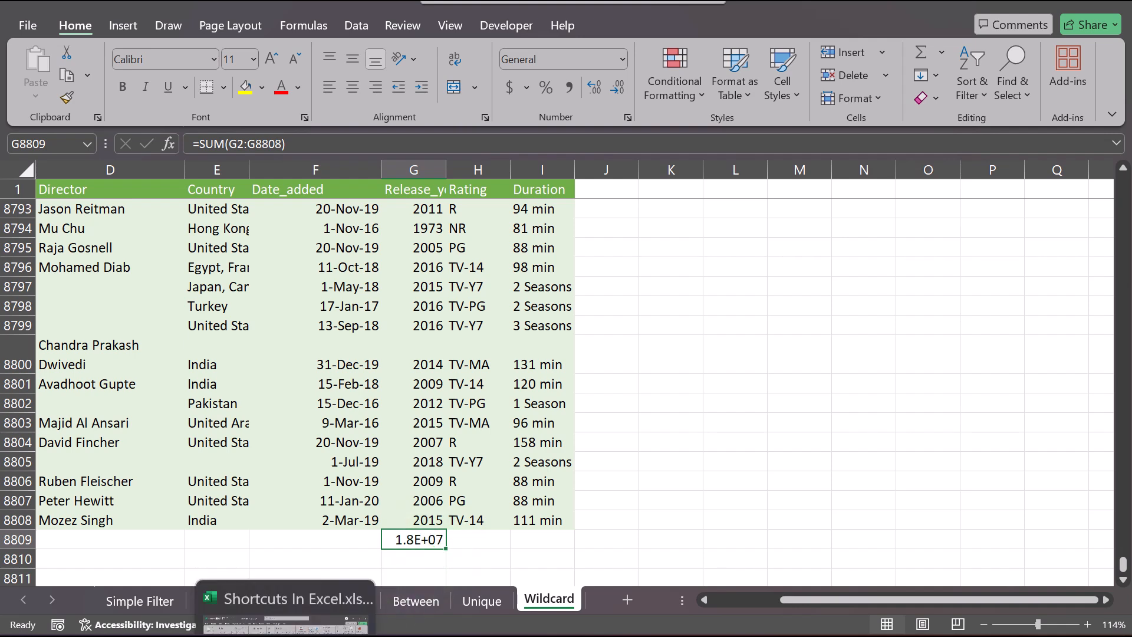
Step: Switch to the Word lesson notes and return to the beginning of Lesson 19: Useful Shortcuts
left_click(286, 631)
scroll(381, 366, "up", 15)
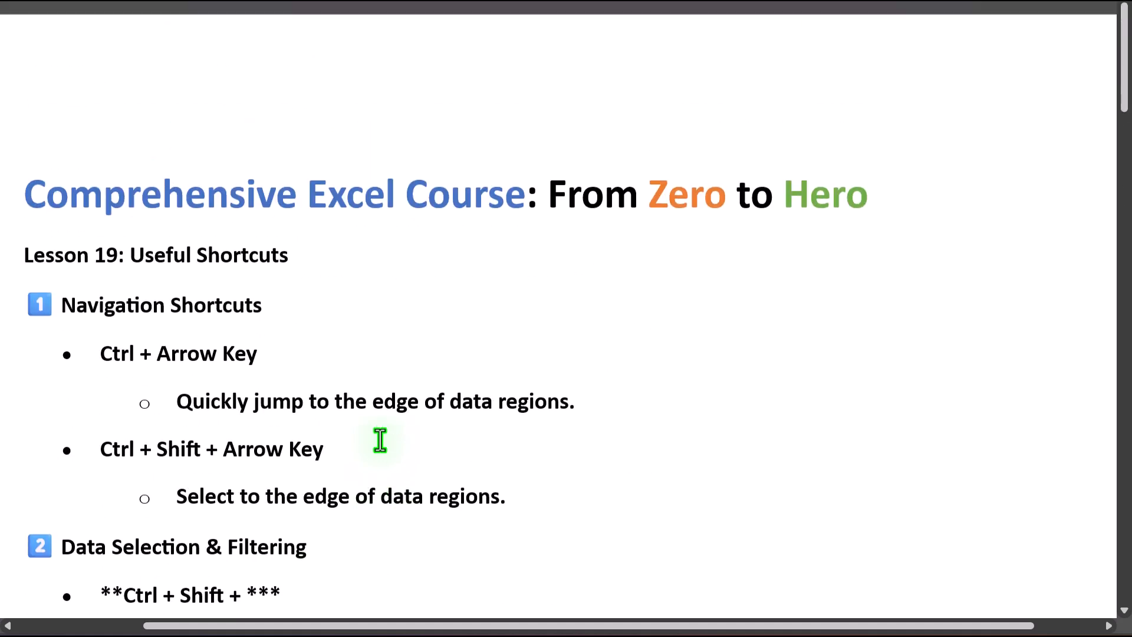